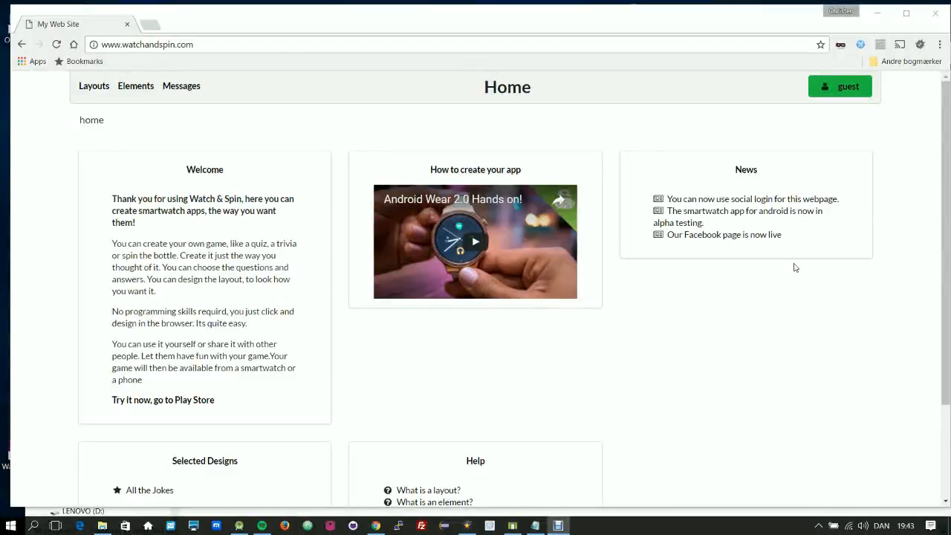
# Sign in to the site using the Google social login
pyautogui.click(844, 90)
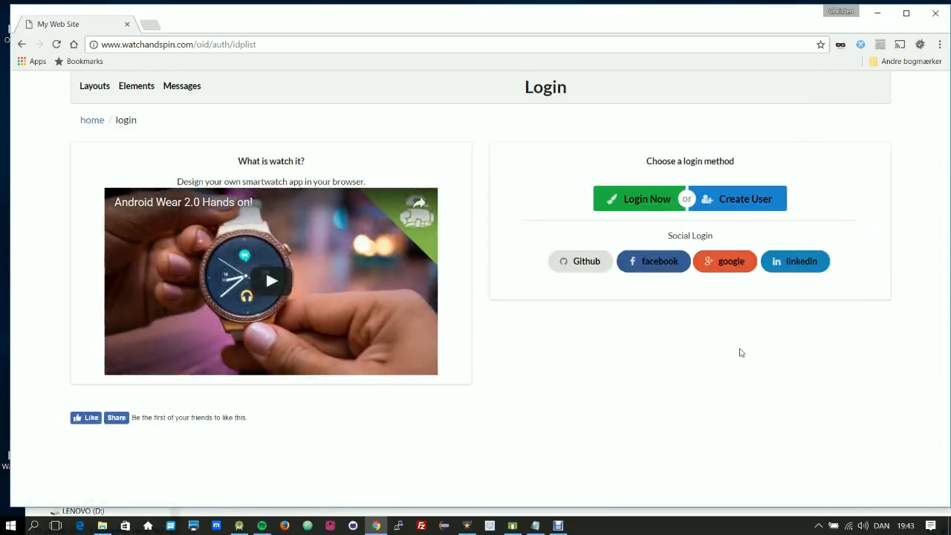
pyautogui.click(729, 264)
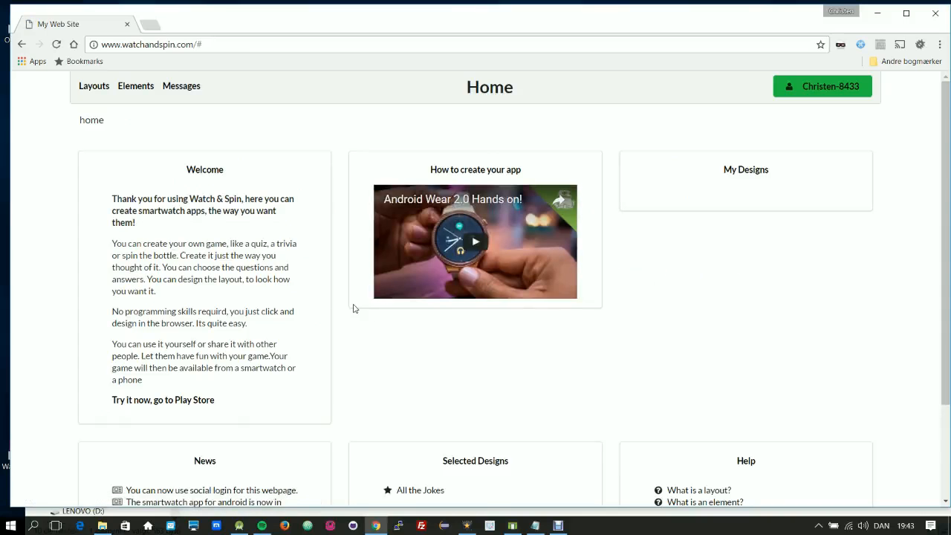
# Create a new layout from the Single Color template with the green bottle on a blue background
pyautogui.click(85, 92)
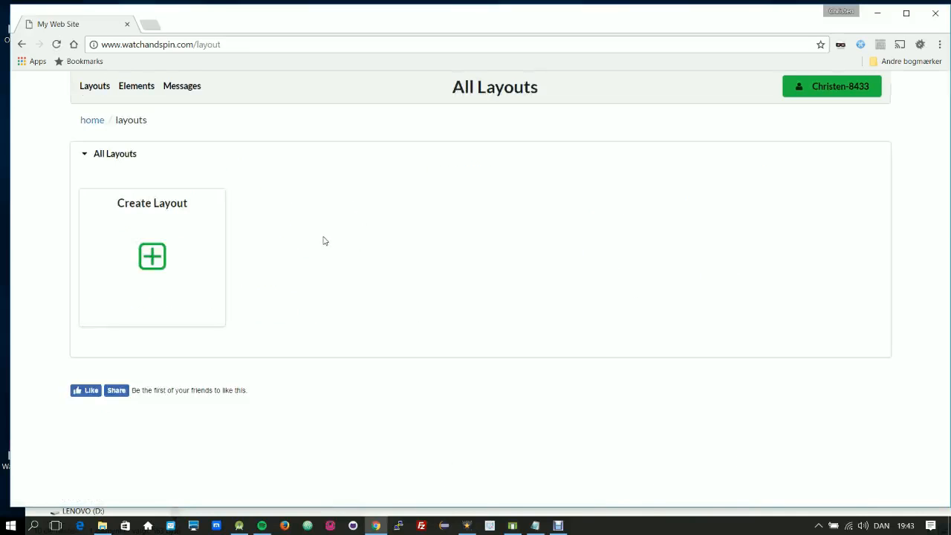
pyautogui.click(154, 257)
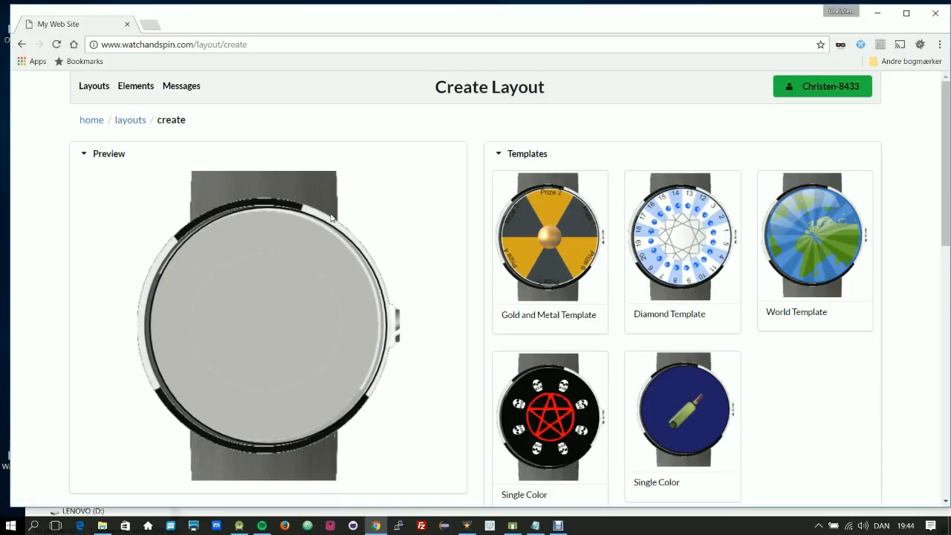
pyautogui.scroll(-7, 365, 188)
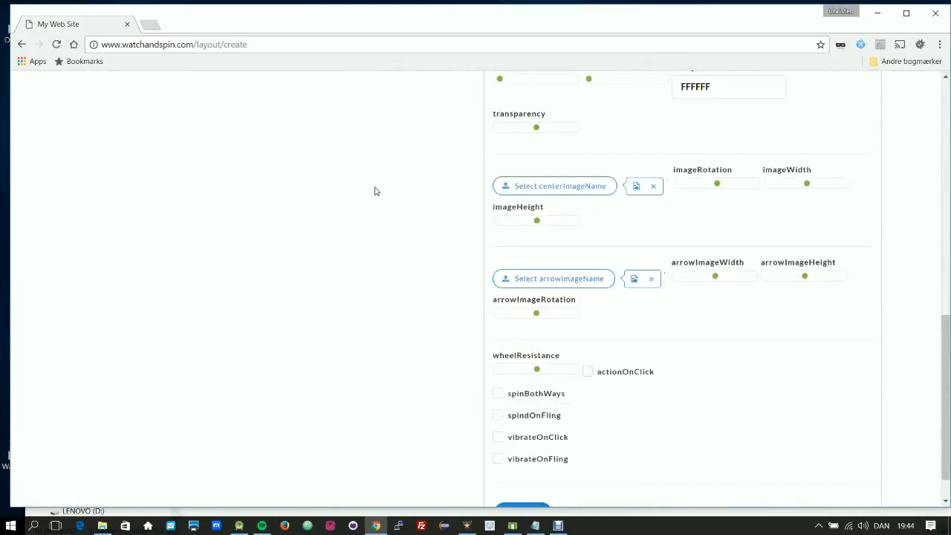
pyautogui.scroll(10, 375, 188)
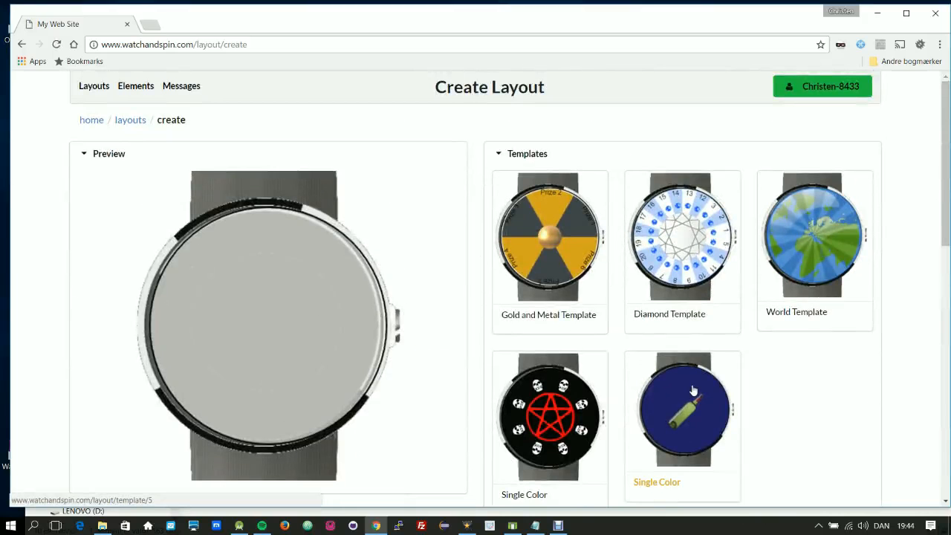
pyautogui.click(692, 390)
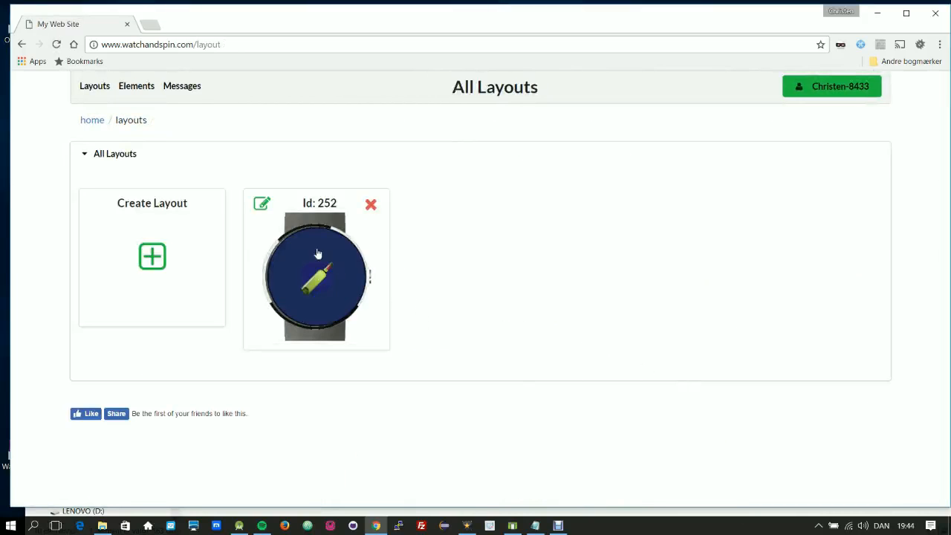
# Open the new bottle layout for editing and replace its description with "Rainforest Quiz"
pyautogui.click(263, 206)
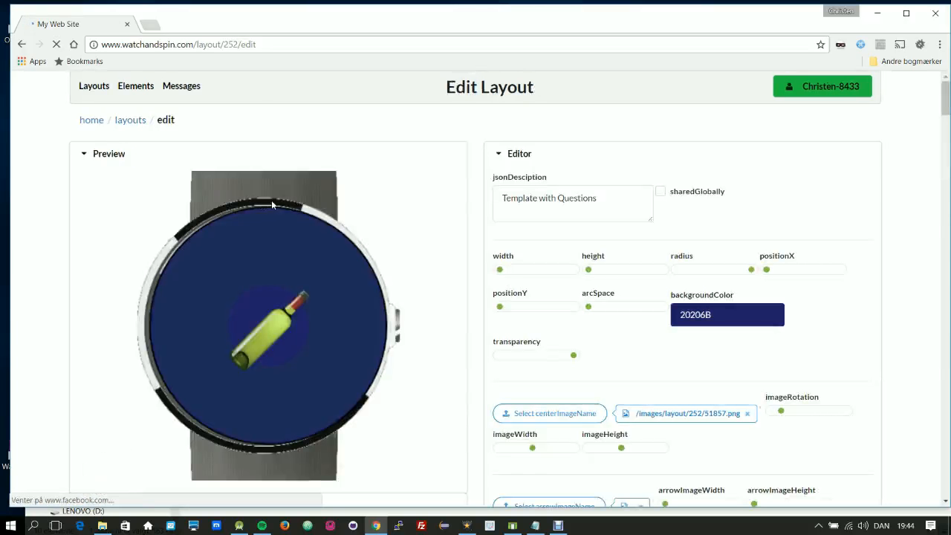
pyautogui.scroll(-1, 472, 247)
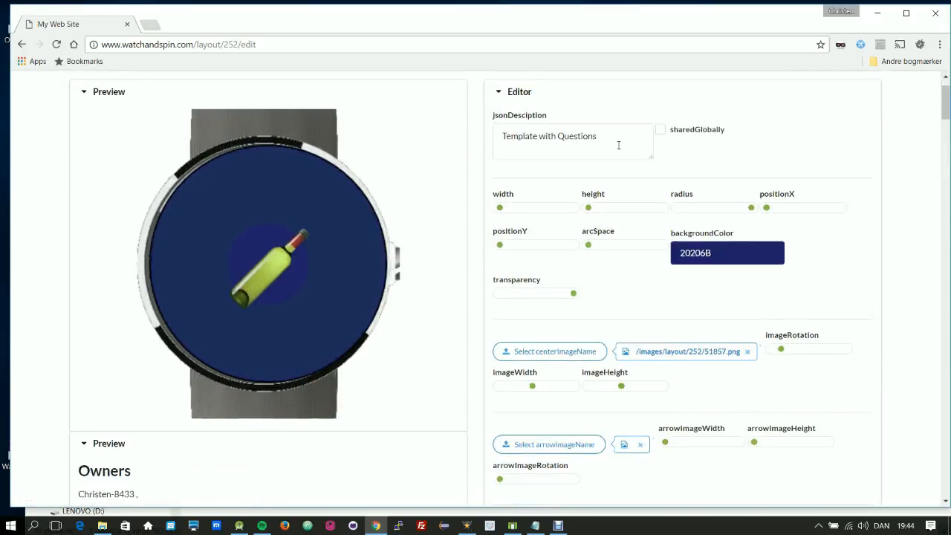
pyautogui.moveTo(615, 141); pyautogui.dragTo(411, 137)
pyautogui.write('R')
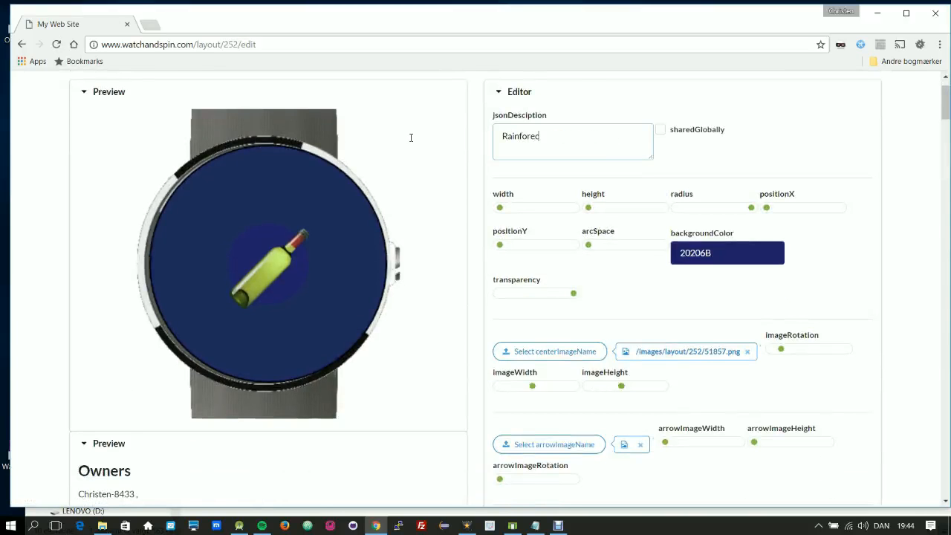
pyautogui.write('ainforest Q')
# Use hat.png as the layout's center image, rotate it upright, and reduce its width and height
pyautogui.click(570, 357)
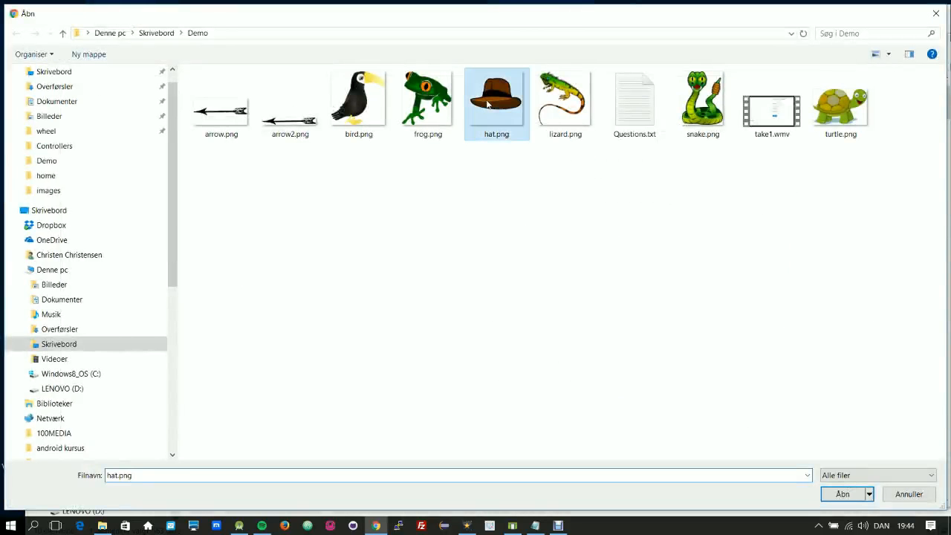
pyautogui.doubleClick(488, 104)
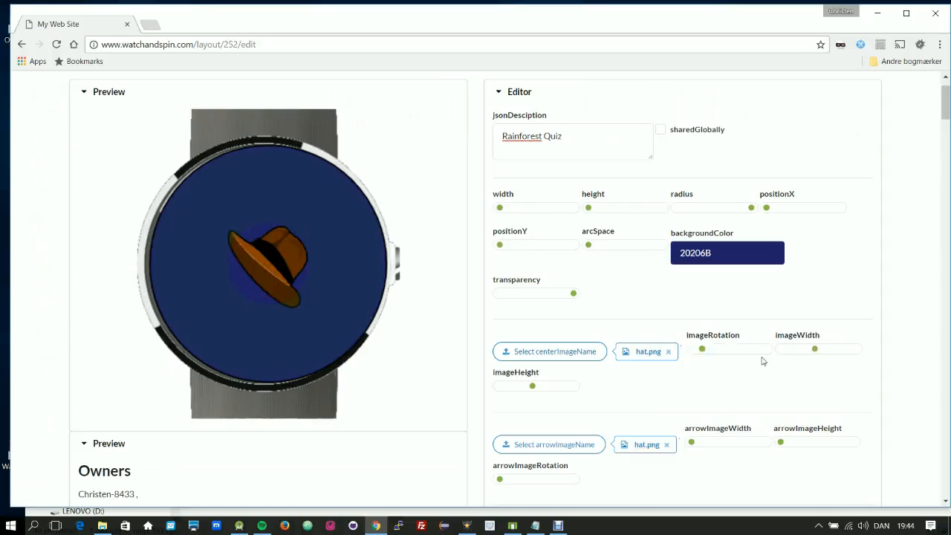
pyautogui.click(694, 351)
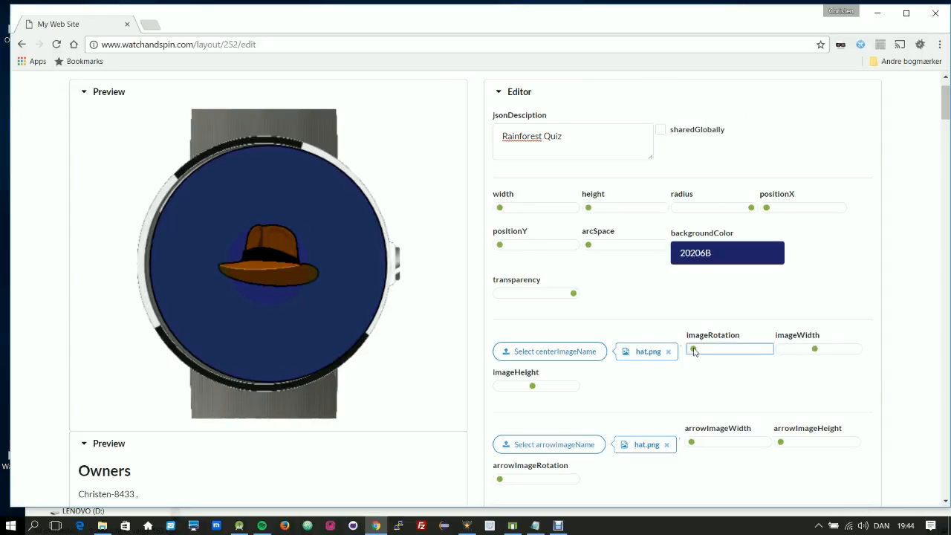
pyautogui.click(799, 350)
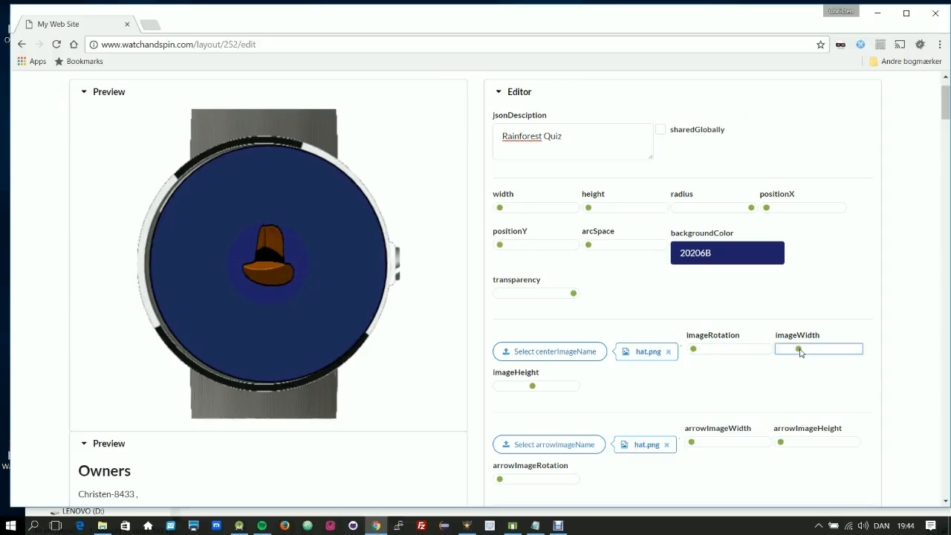
pyautogui.click(517, 386)
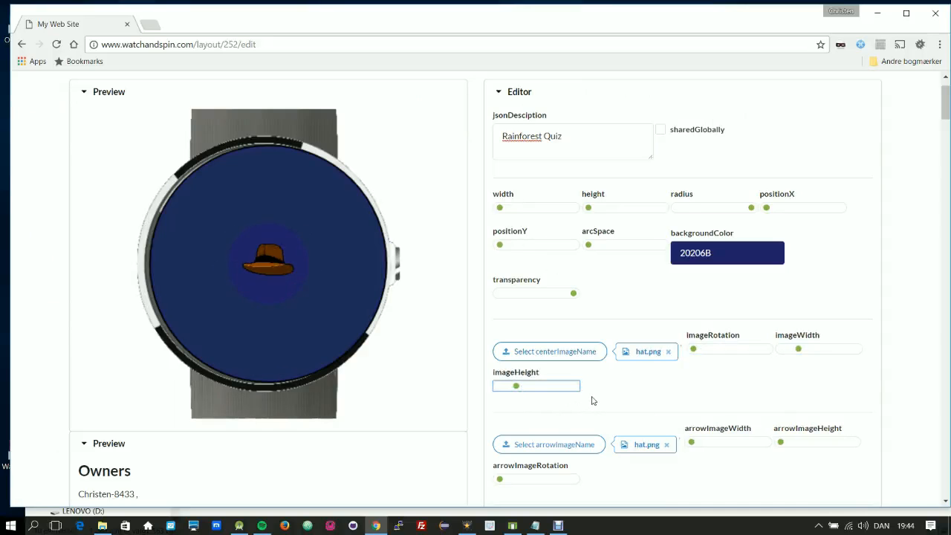
# Share the Rainforest Quiz layout globally and submit the layout changes
pyautogui.scroll(-1, 592, 401)
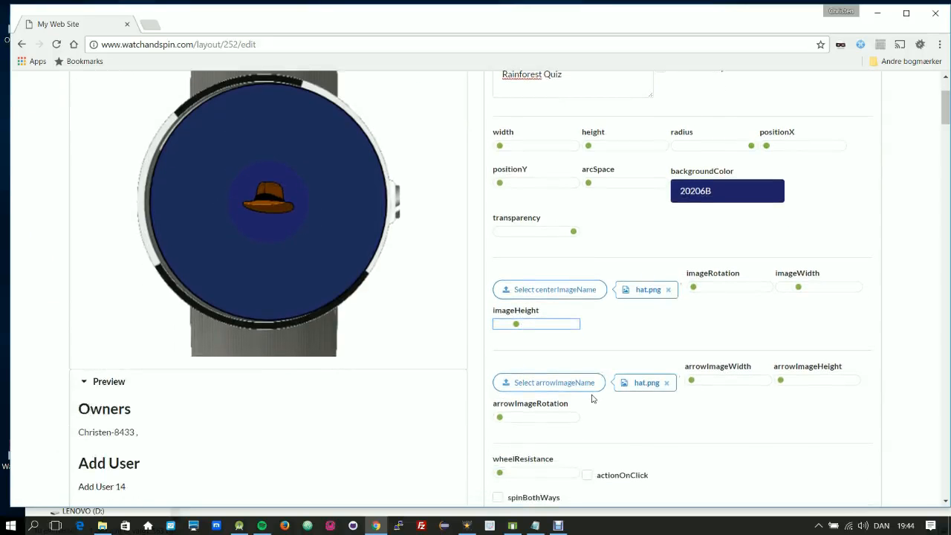
pyautogui.scroll(-1, 594, 398)
pyautogui.scroll(2, 594, 397)
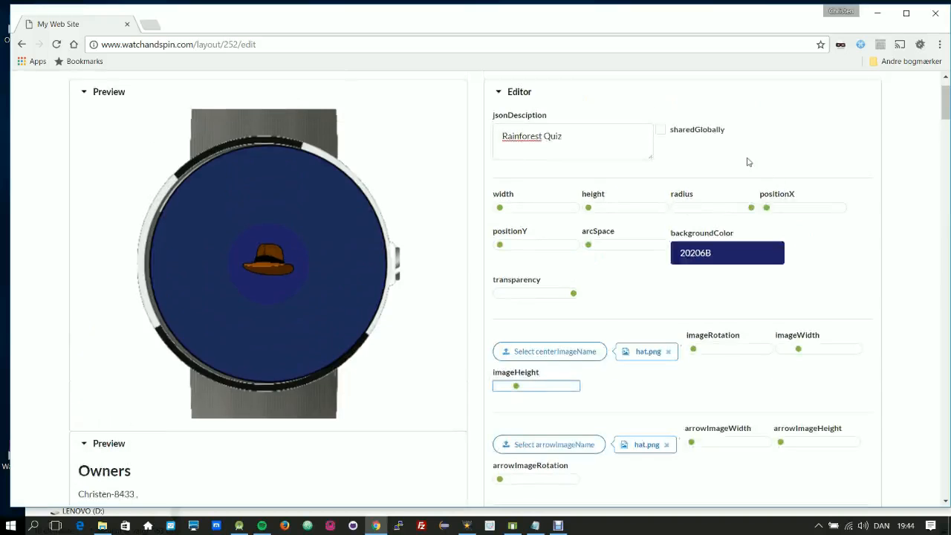
pyautogui.click(661, 130)
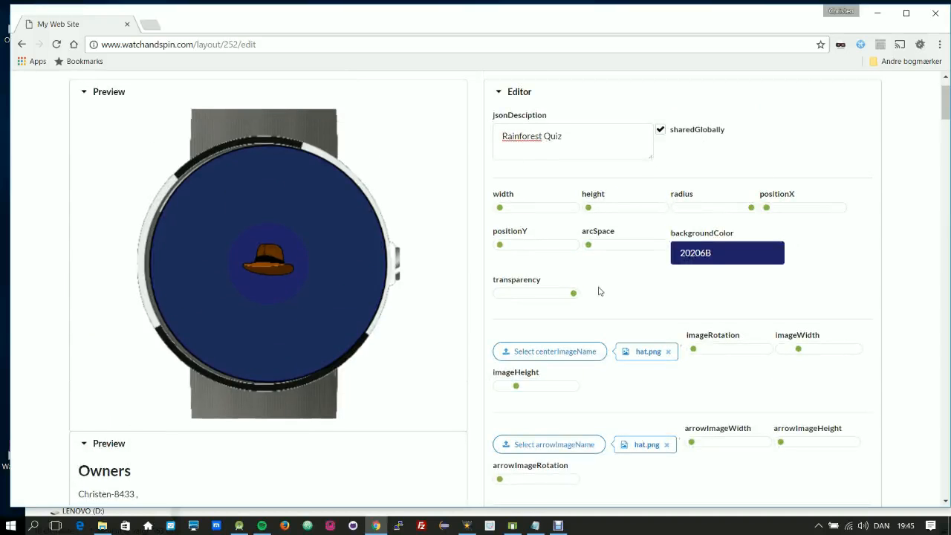
pyautogui.scroll(-3, 600, 291)
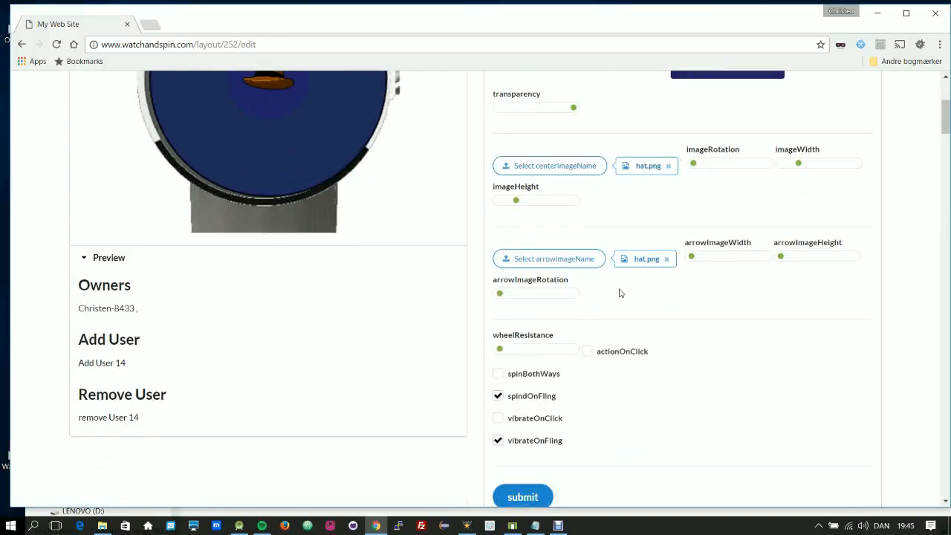
pyautogui.scroll(2, 620, 295)
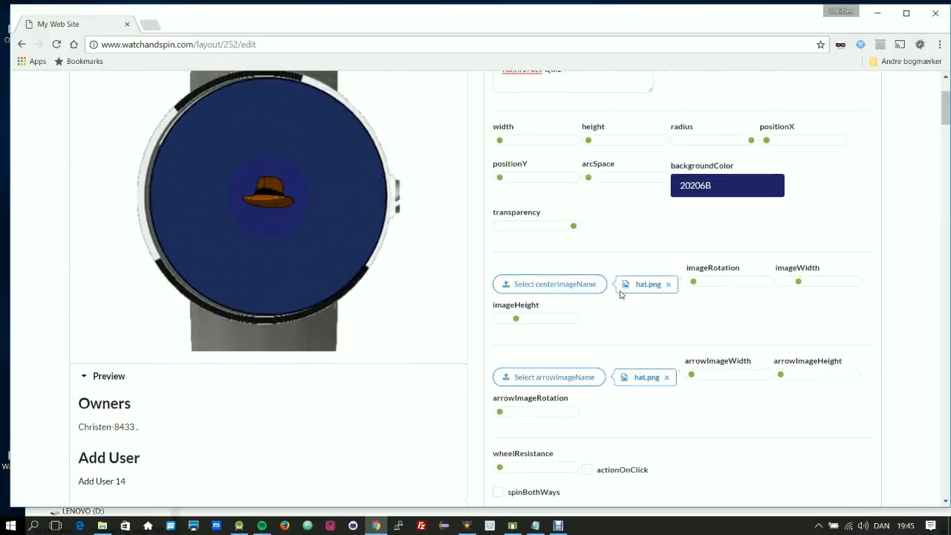
pyautogui.scroll(-1, 622, 294)
pyautogui.scroll(-1, 622, 294)
pyautogui.click(524, 437)
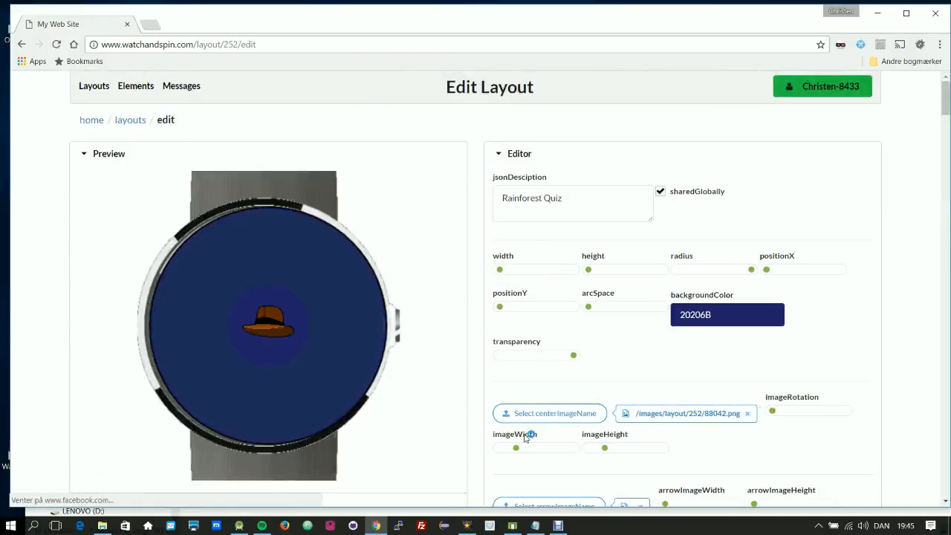
# Open the layout's first related element, Id 1463, for editing
pyautogui.scroll(-3, 403, 383)
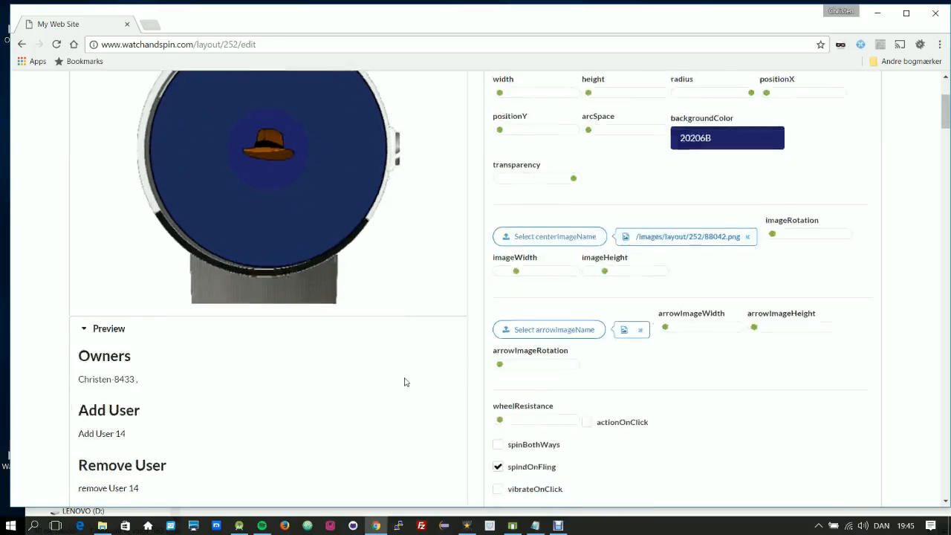
pyautogui.scroll(-5, 403, 381)
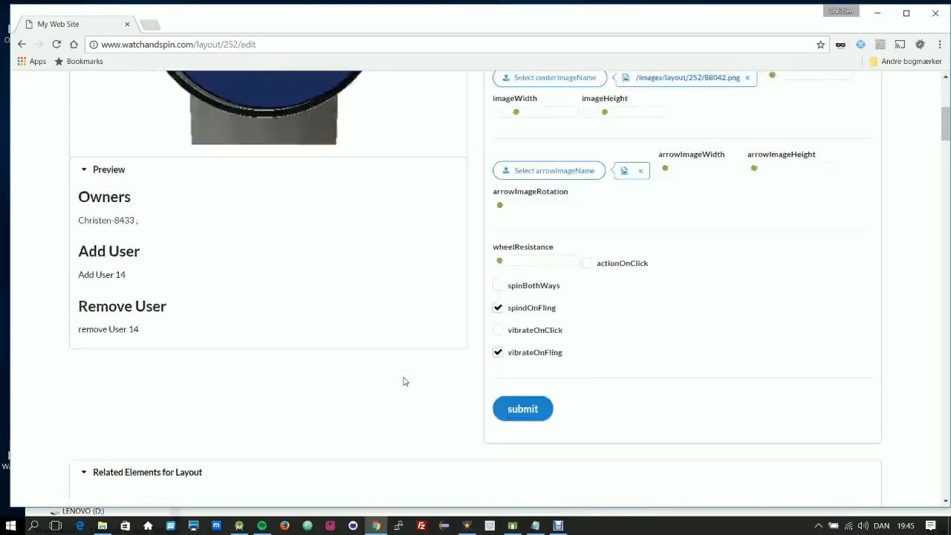
pyautogui.scroll(-1, 367, 369)
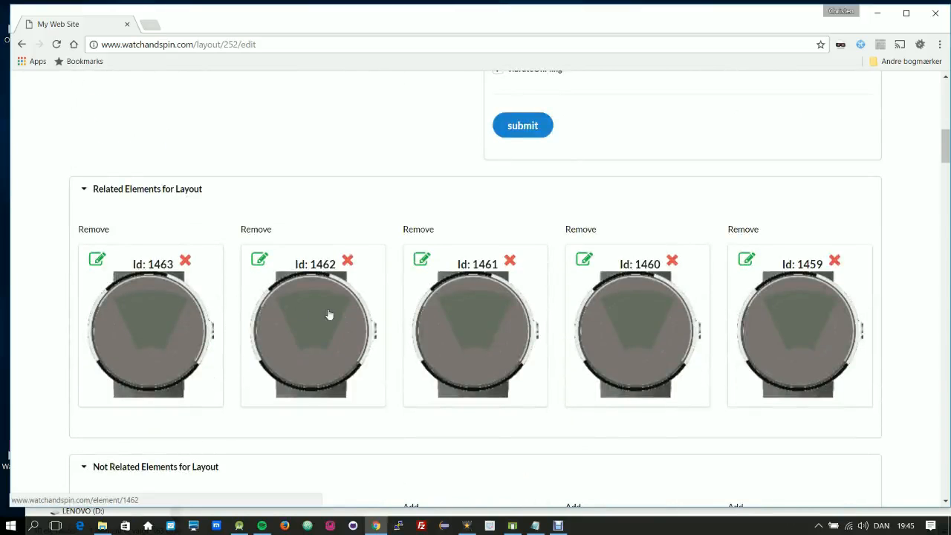
pyautogui.click(96, 260)
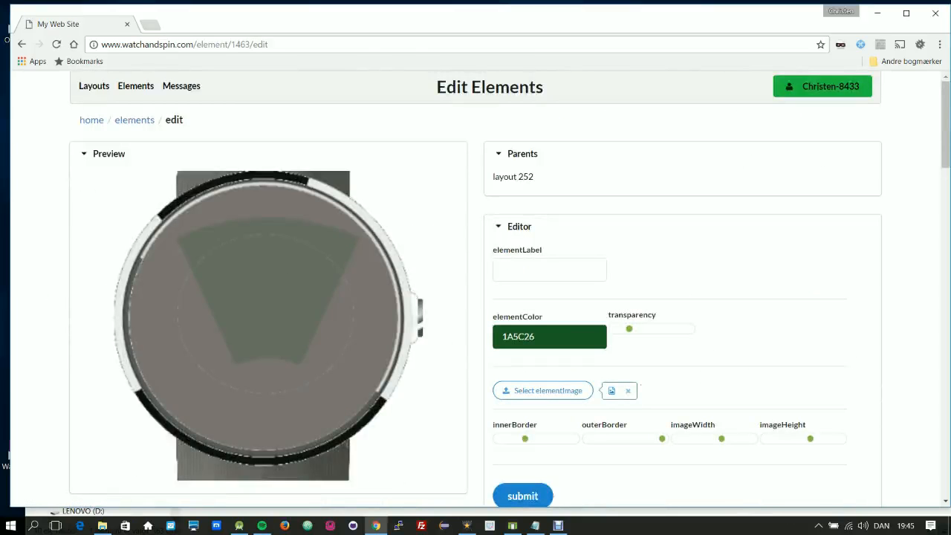
# Label the element "Birds", use bird.png as its image, and submit it
pyautogui.hotkey('alt', 'Tab')
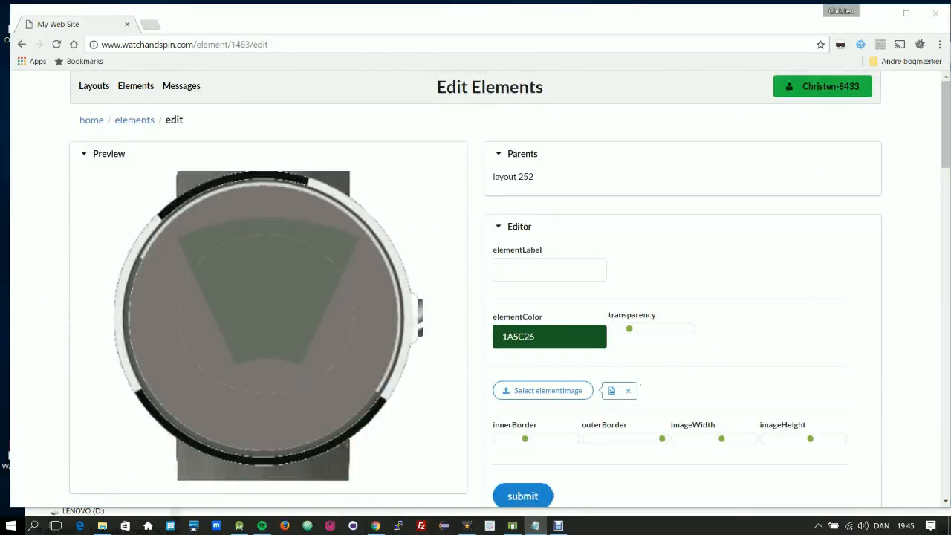
pyautogui.click(505, 262)
pyautogui.write('Birds')
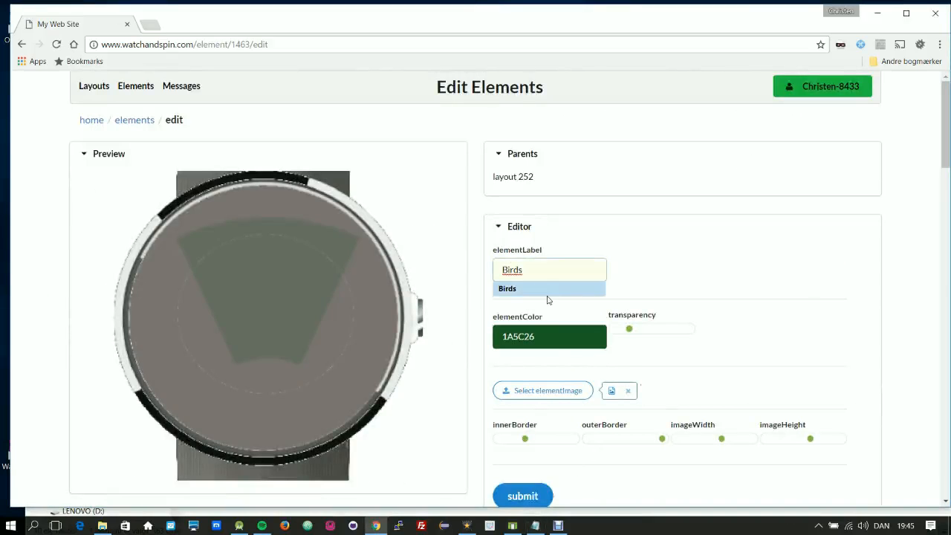
pyautogui.click(547, 389)
pyautogui.click(364, 107)
pyautogui.doubleClick(364, 110)
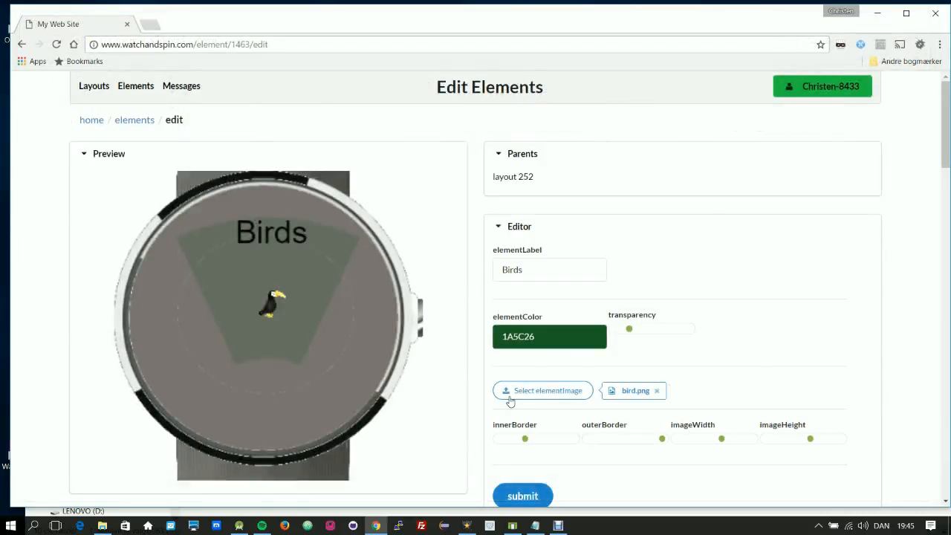
pyautogui.scroll(-1, 510, 402)
pyautogui.click(534, 436)
# Return to parent layout 252 and open its second related element, Id 1462, for editing
pyautogui.scroll(-4, 284, 354)
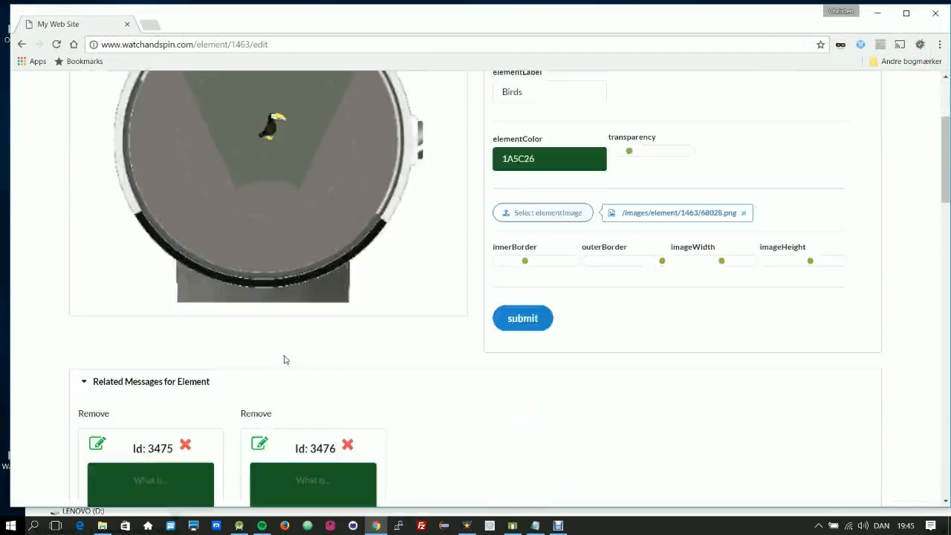
pyautogui.scroll(3, 245, 367)
pyautogui.scroll(1, 261, 350)
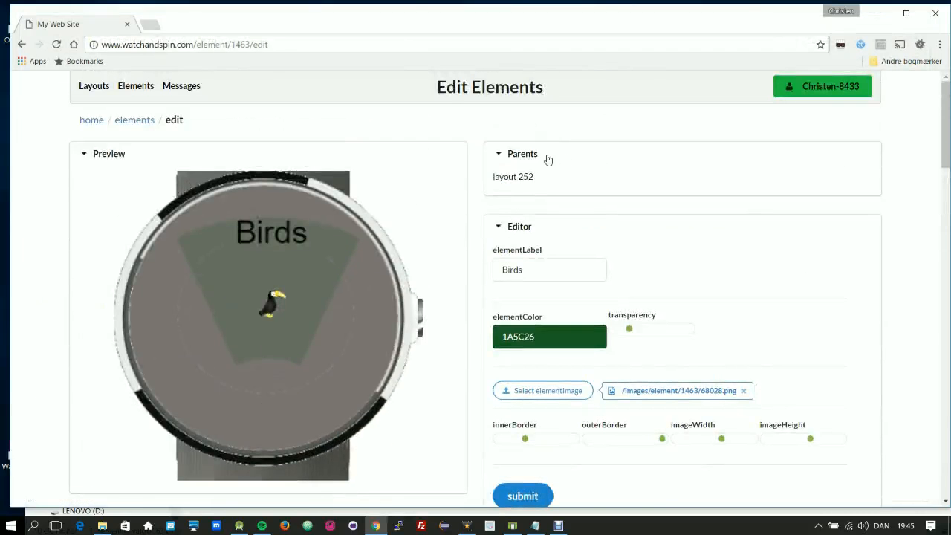
pyautogui.click(515, 176)
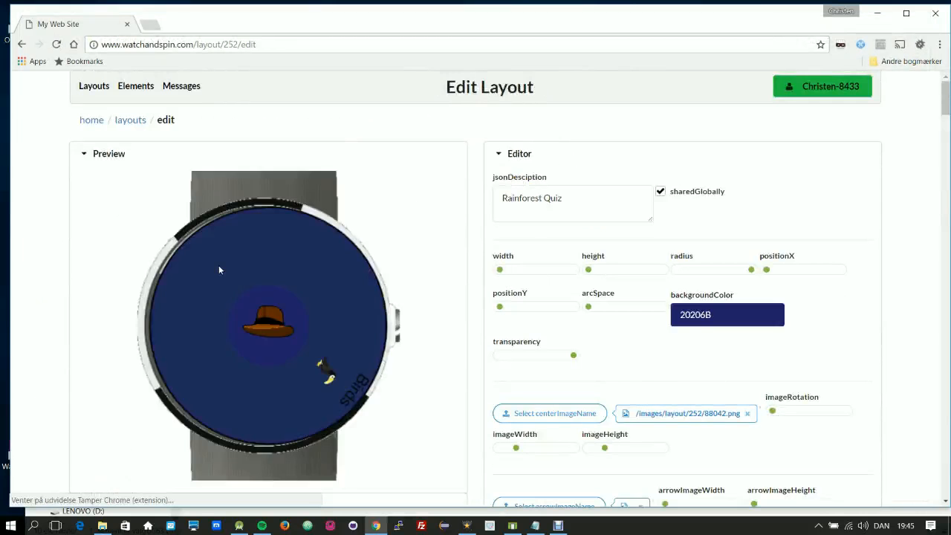
pyautogui.scroll(-2, 245, 276)
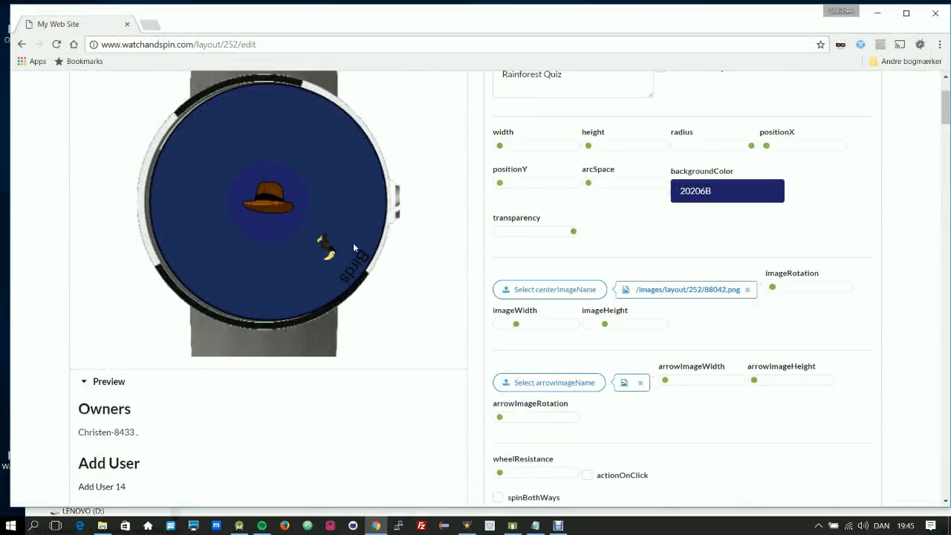
pyautogui.scroll(-7, 252, 334)
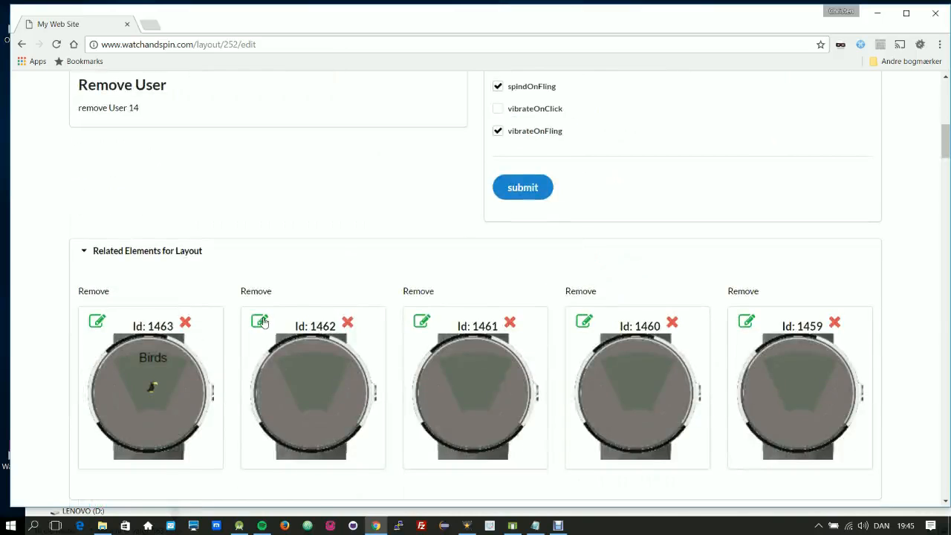
pyautogui.click(261, 321)
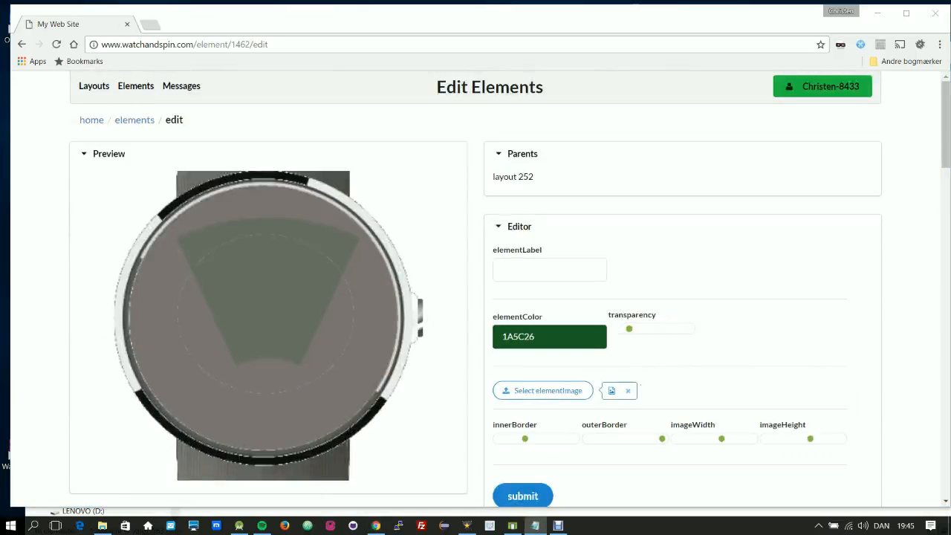
# Label the element "Frogs", use frog.png as its image, and submit it
pyautogui.click(545, 267)
pyautogui.write('Frogs')
pyautogui.scroll(-2, 541, 372)
pyautogui.click(543, 267)
pyautogui.click(429, 104)
pyautogui.doubleClick(435, 130)
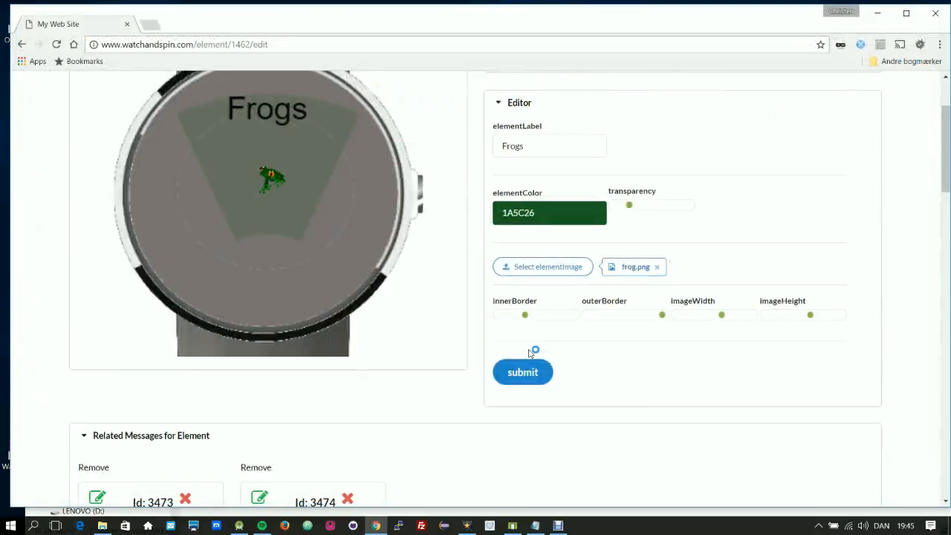
pyautogui.click(525, 372)
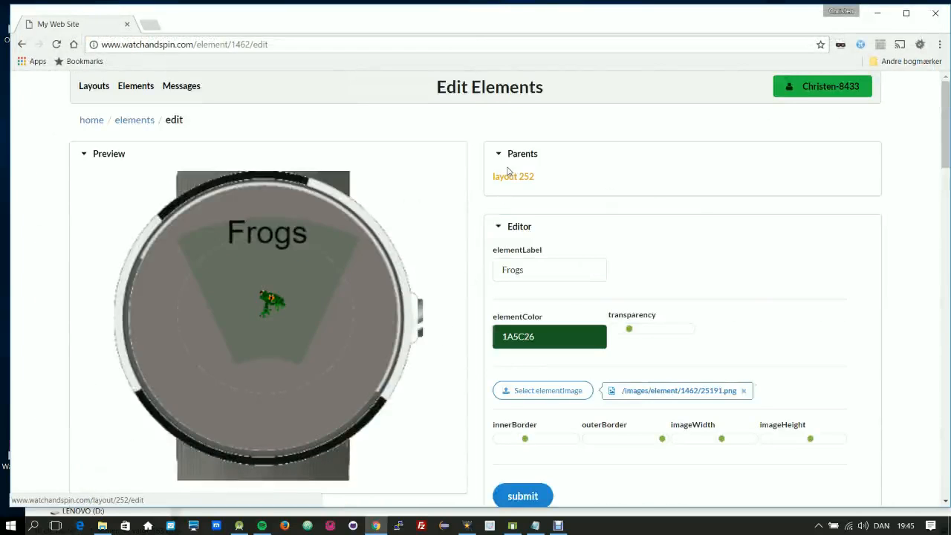
# Return to parent layout 252 and open its third related element, Id 1461, for editing
pyautogui.click(508, 178)
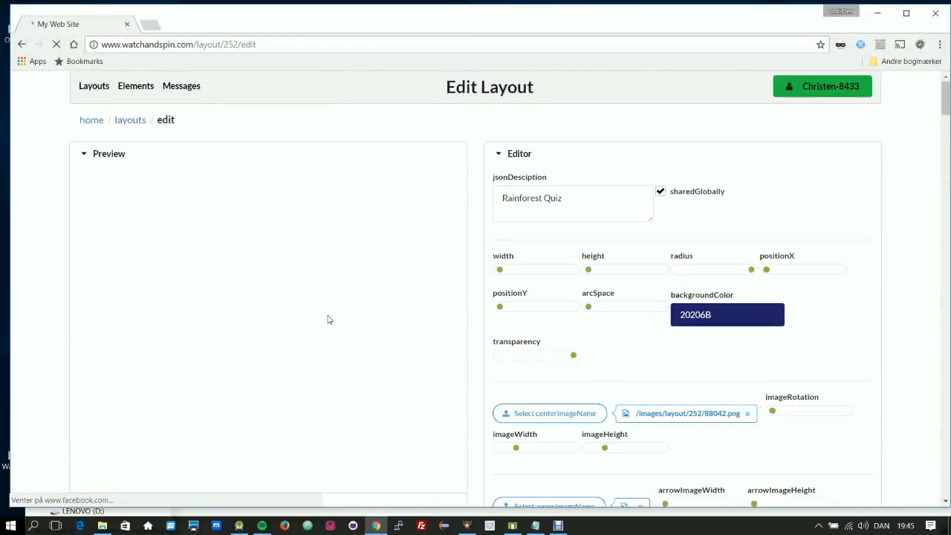
pyautogui.scroll(-1, 325, 312)
pyautogui.scroll(-6, 339, 326)
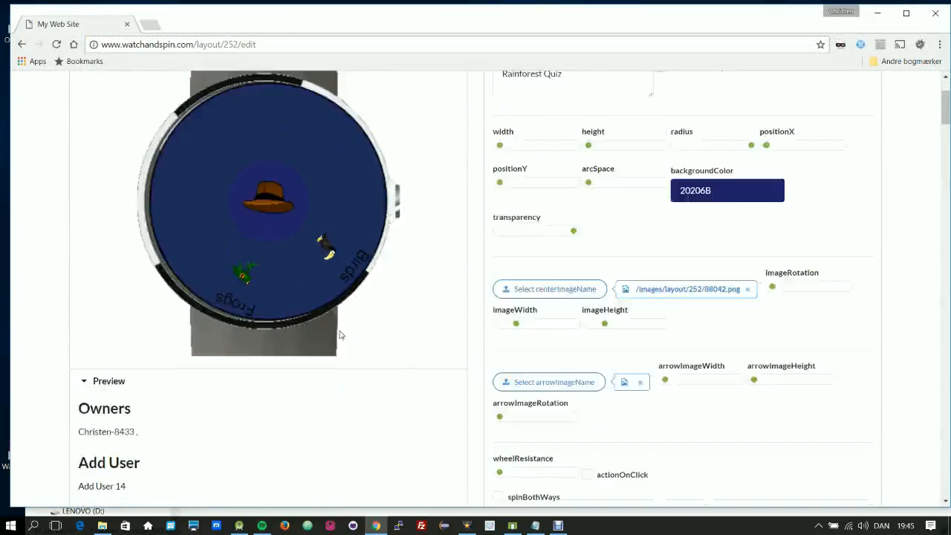
pyautogui.scroll(-1, 350, 303)
pyautogui.click(420, 262)
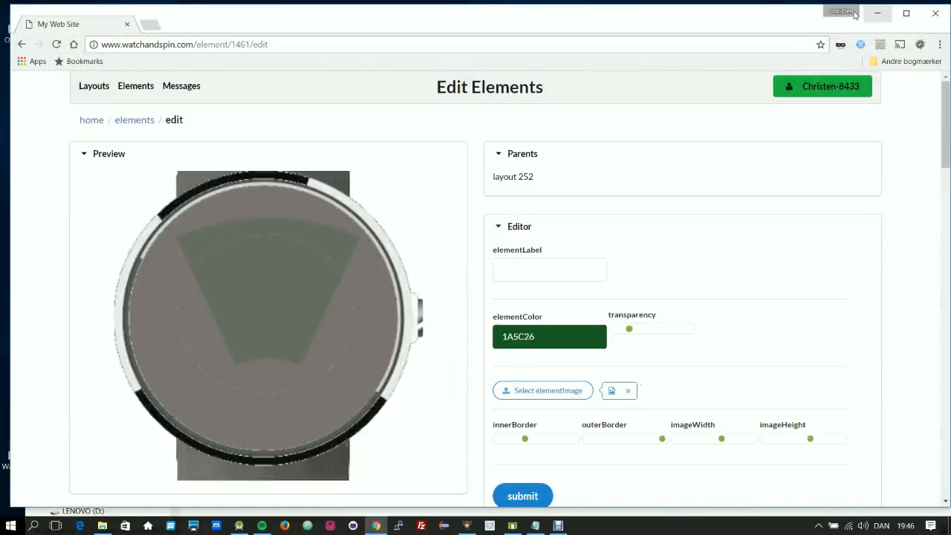
# Label the element "Lizards", use lizard.png as its image, and submit it
pyautogui.hotkey('alt', 'Tab')
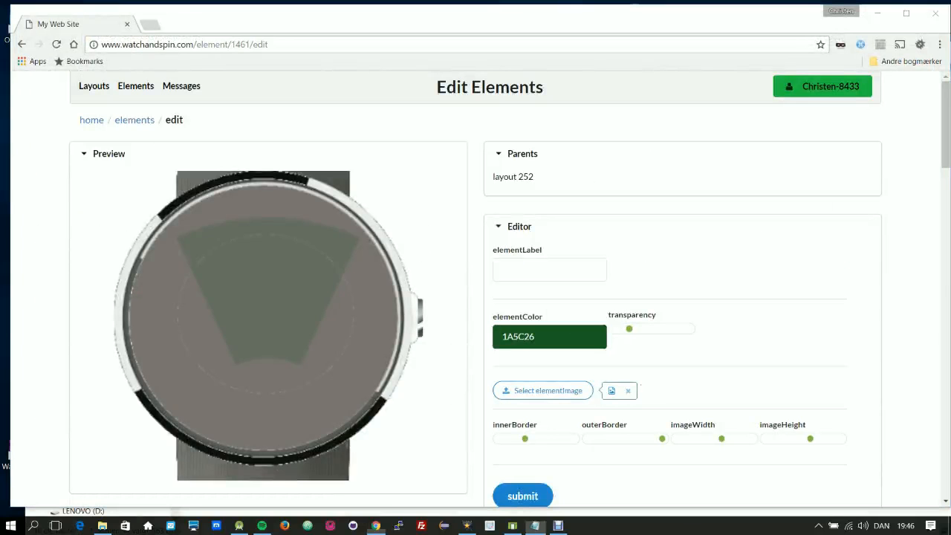
pyautogui.click(527, 272)
pyautogui.write('Lizards')
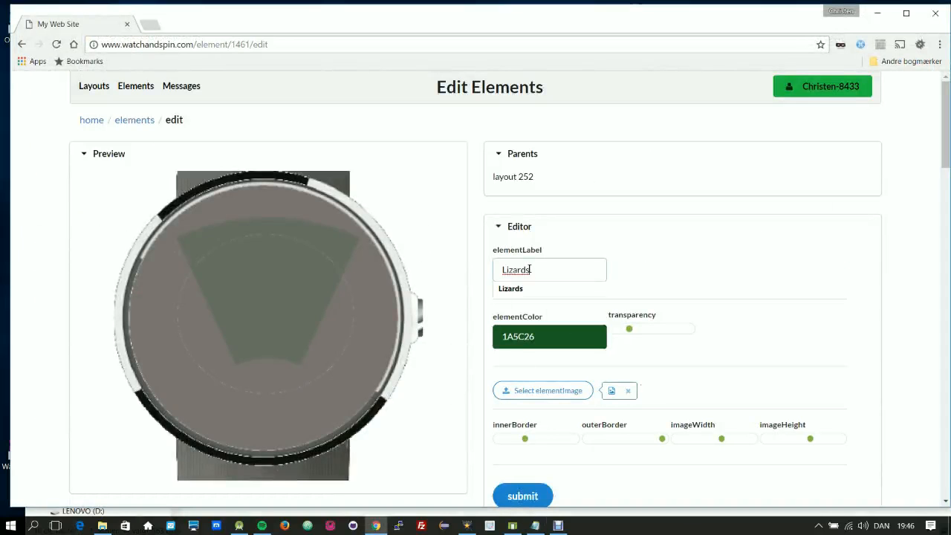
pyautogui.click(523, 392)
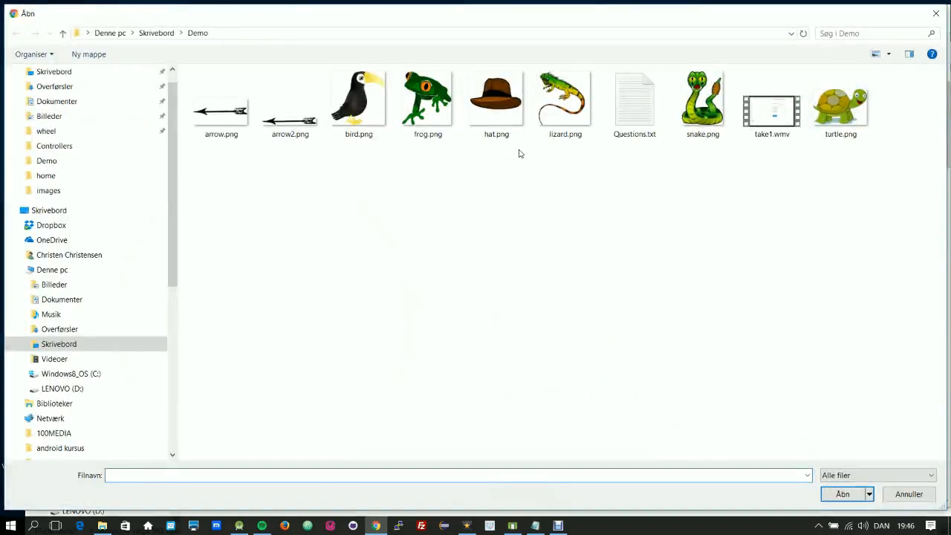
pyautogui.doubleClick(564, 104)
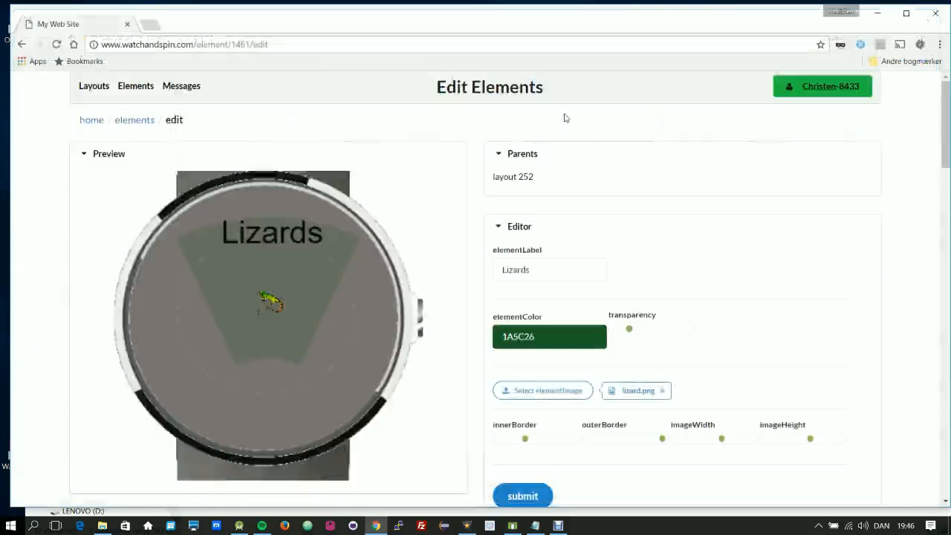
pyautogui.click(520, 494)
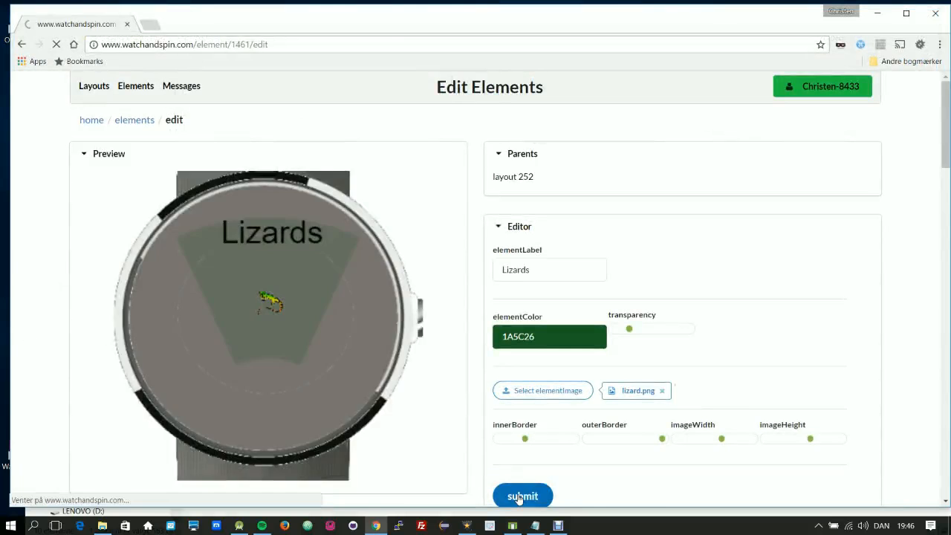
# Return to parent layout 252 and open its fourth related element, Id 1460, for editing
pyautogui.click(529, 180)
pyautogui.scroll(-7, 369, 312)
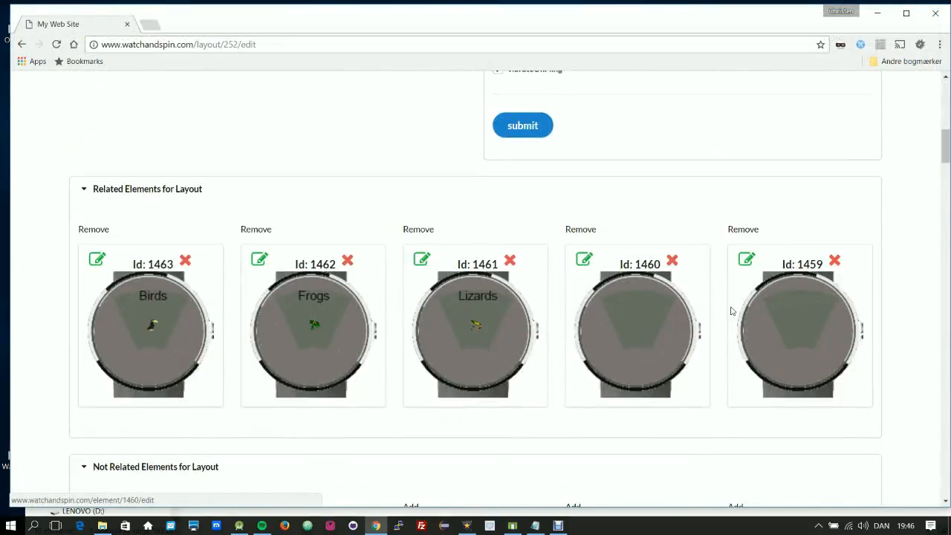
pyautogui.hotkey('alt', 'Tab')
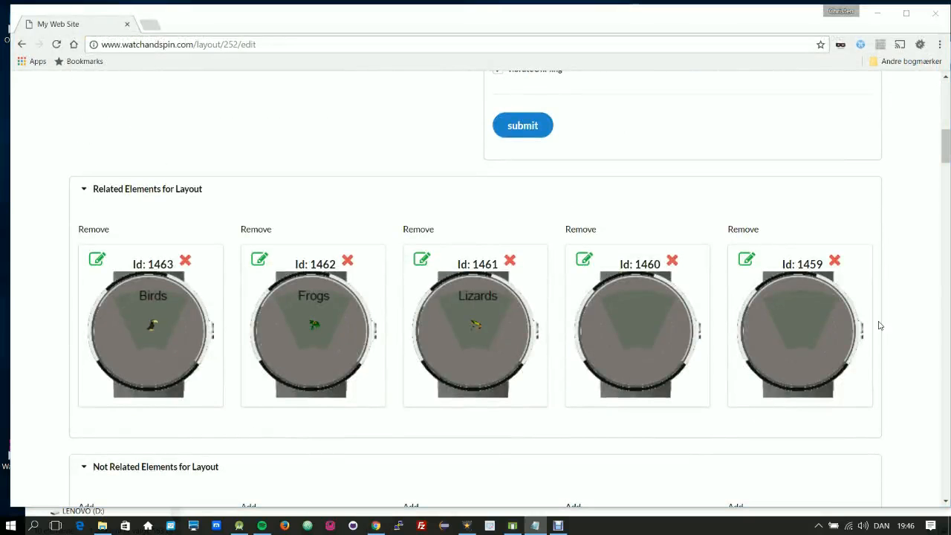
pyautogui.click(586, 262)
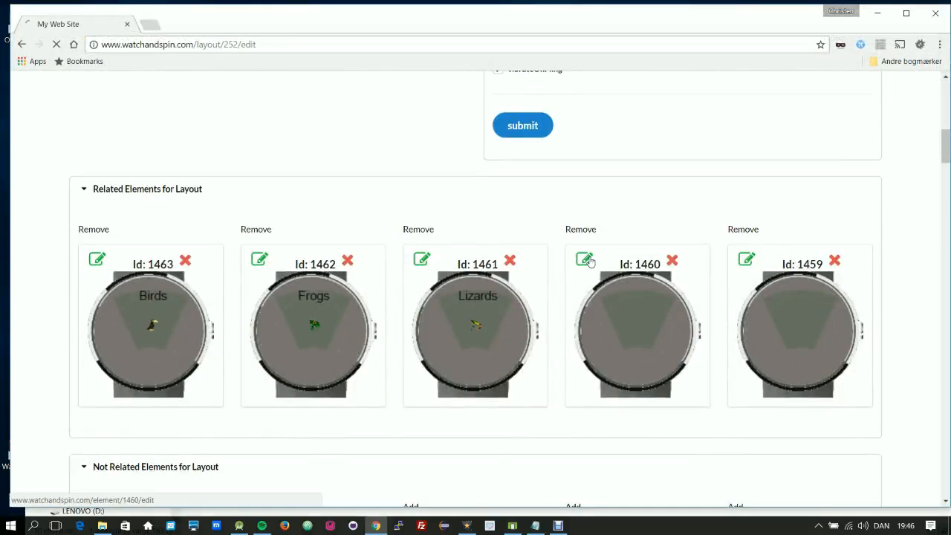
# Label the element "Snakes", use snake.png as its image, and submit it
pyautogui.click(529, 268)
pyautogui.write('Snakes')
pyautogui.click(539, 386)
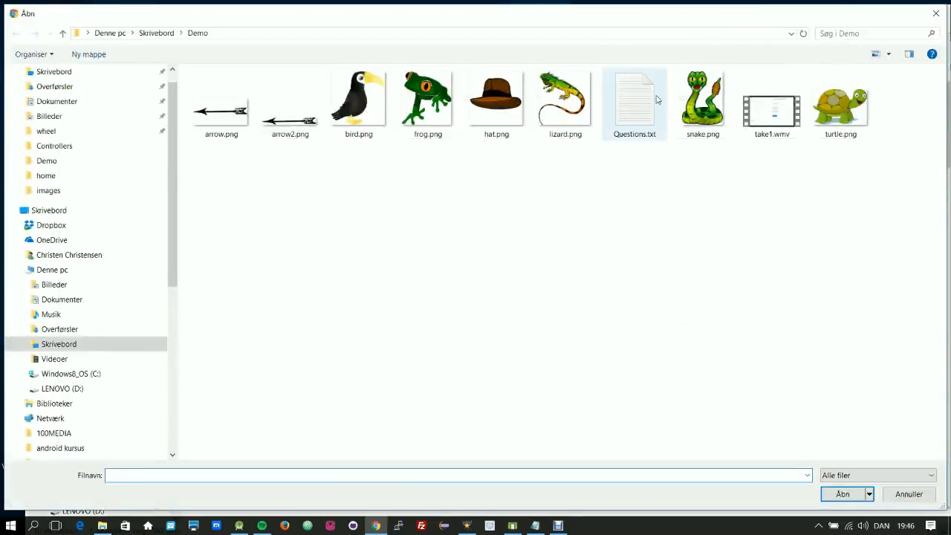
pyautogui.click(698, 104)
pyautogui.press('Return')
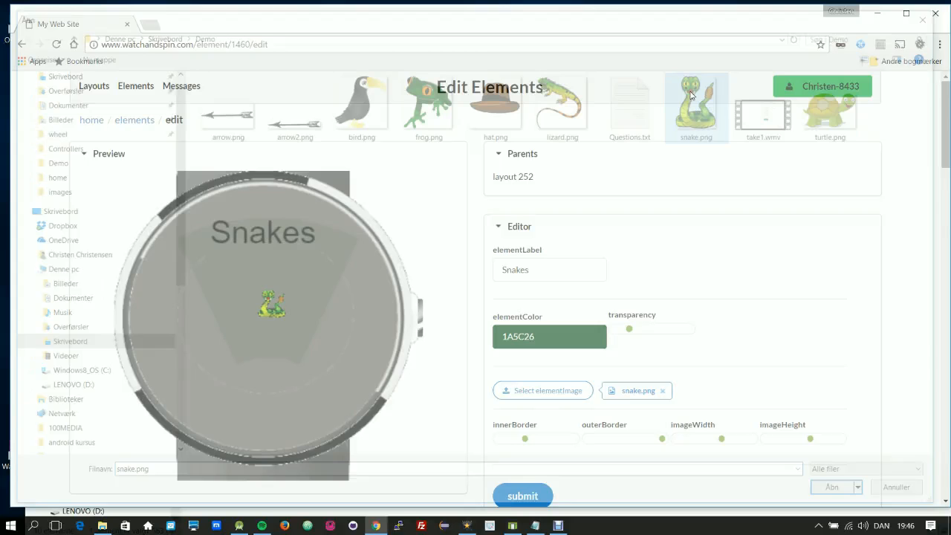
pyautogui.scroll(-2, 512, 405)
pyautogui.click(523, 377)
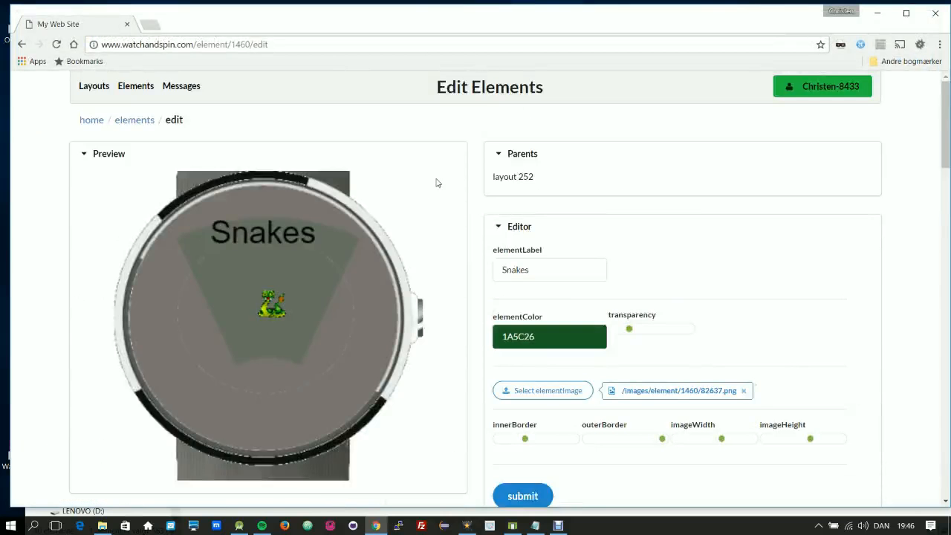
# Return to parent layout 252 and open its fifth related element, Id 1459, for editing
pyautogui.click(530, 177)
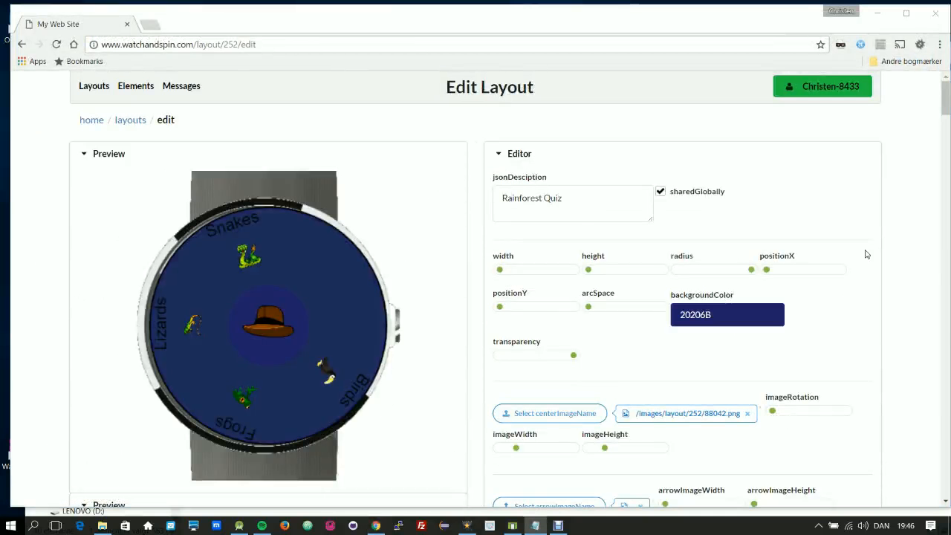
pyautogui.scroll(-7, 446, 256)
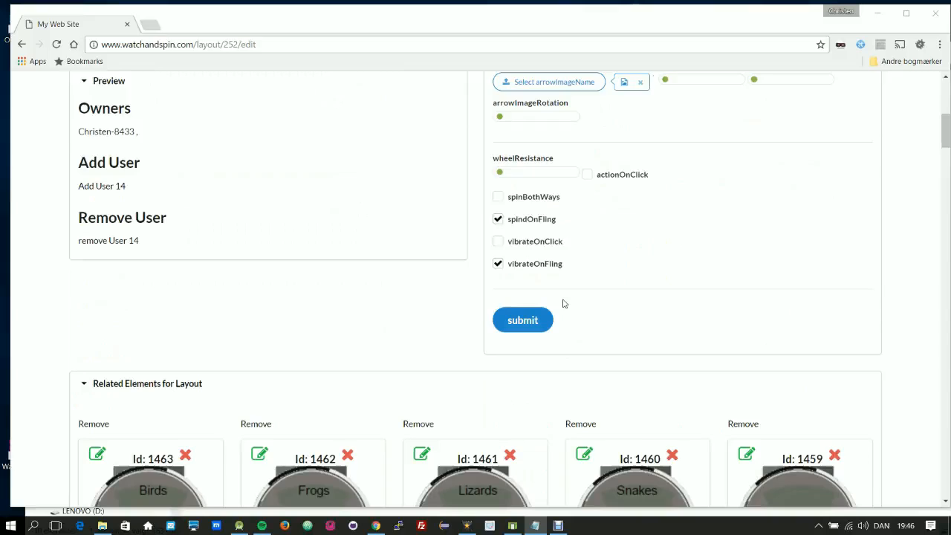
pyautogui.click(744, 391)
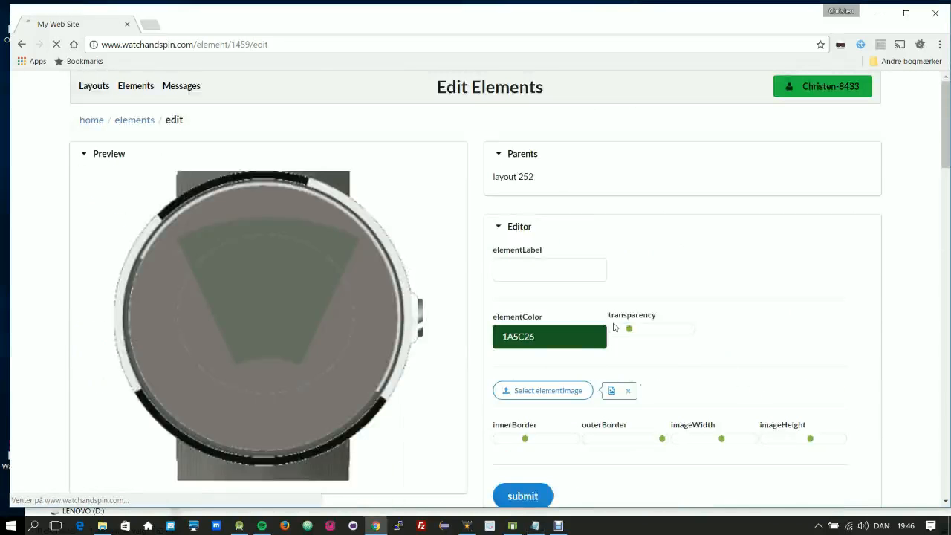
# Label the element "Turtles", use turtle.png as its image, and submit it
pyautogui.click(533, 266)
pyautogui.write('Turtles')
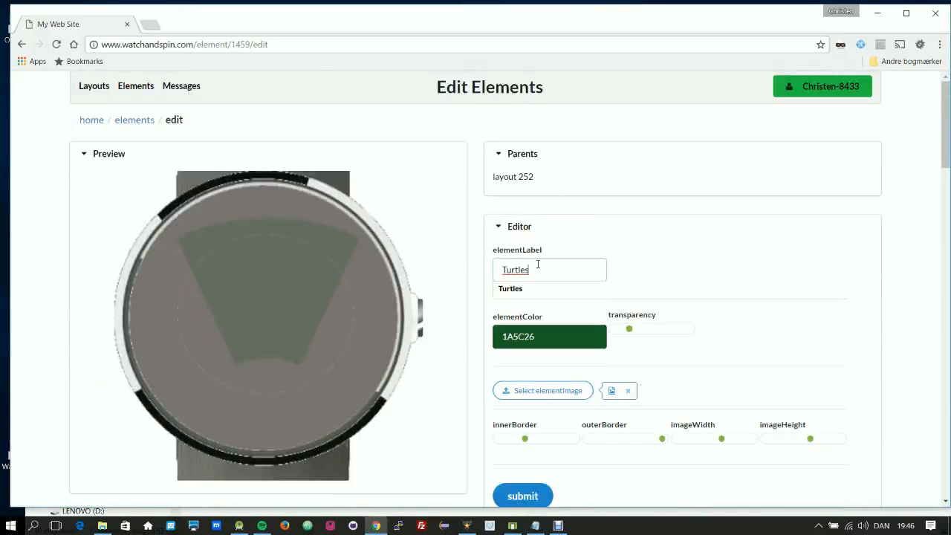
pyautogui.click(663, 284)
pyautogui.click(562, 394)
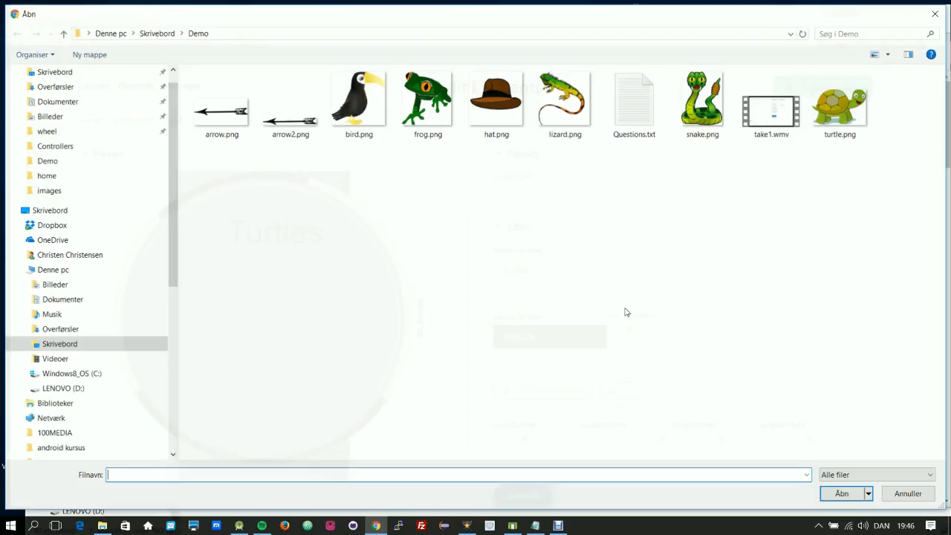
pyautogui.click(822, 94)
pyautogui.doubleClick(823, 95)
pyautogui.scroll(-4, 452, 354)
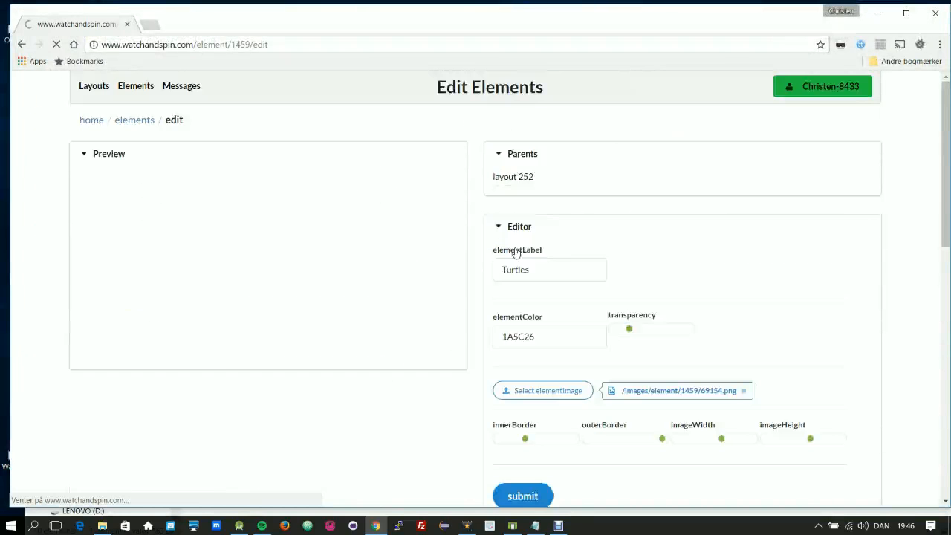
pyautogui.scroll(-2, 438, 279)
pyautogui.scroll(2, 418, 281)
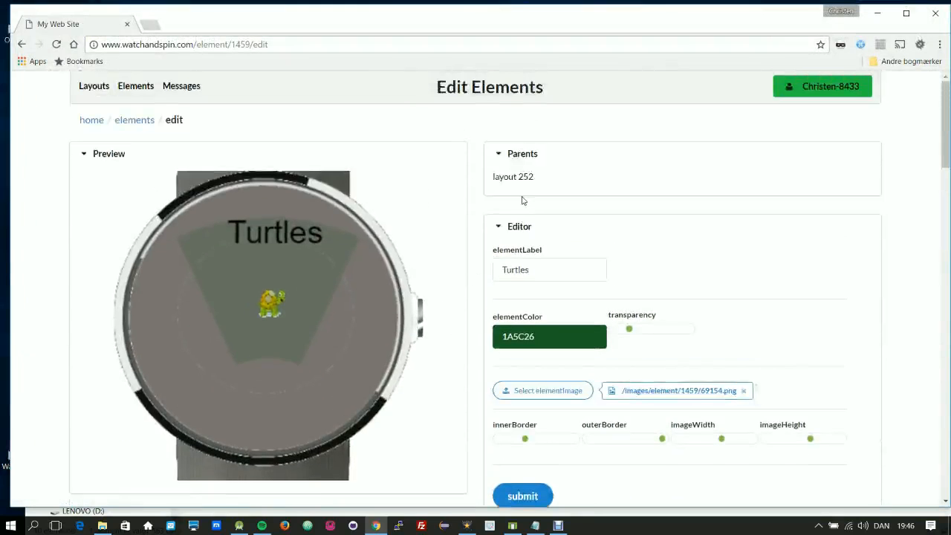
# Return to parent layout 252, check the watch preview, and reopen the Turtles element for editing
pyautogui.click(513, 178)
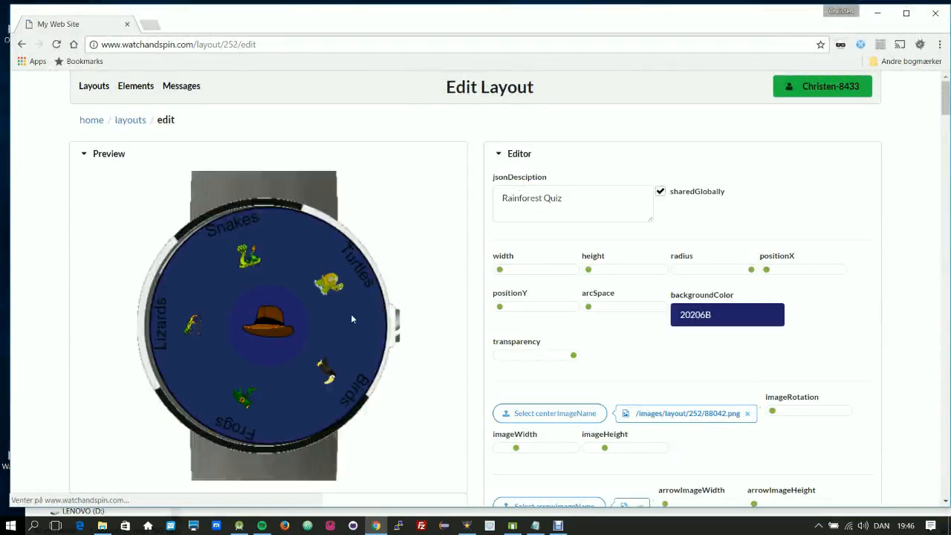
pyautogui.scroll(-2, 377, 329)
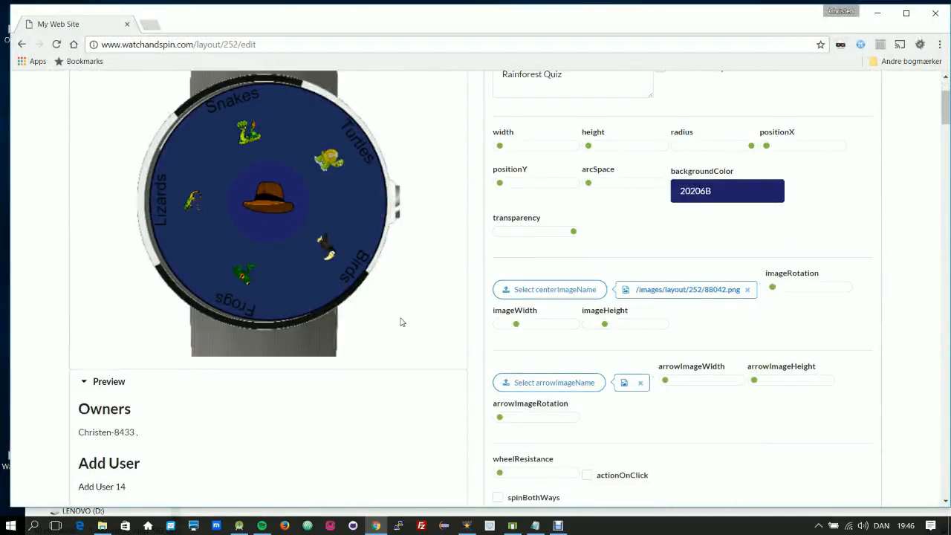
pyautogui.scroll(2, 409, 312)
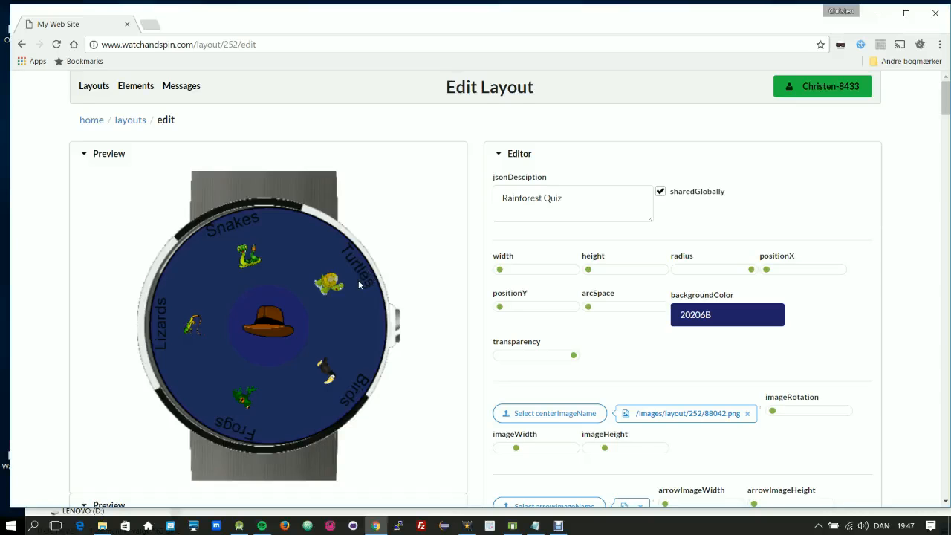
pyautogui.scroll(-4, 355, 287)
pyautogui.scroll(-4, 355, 286)
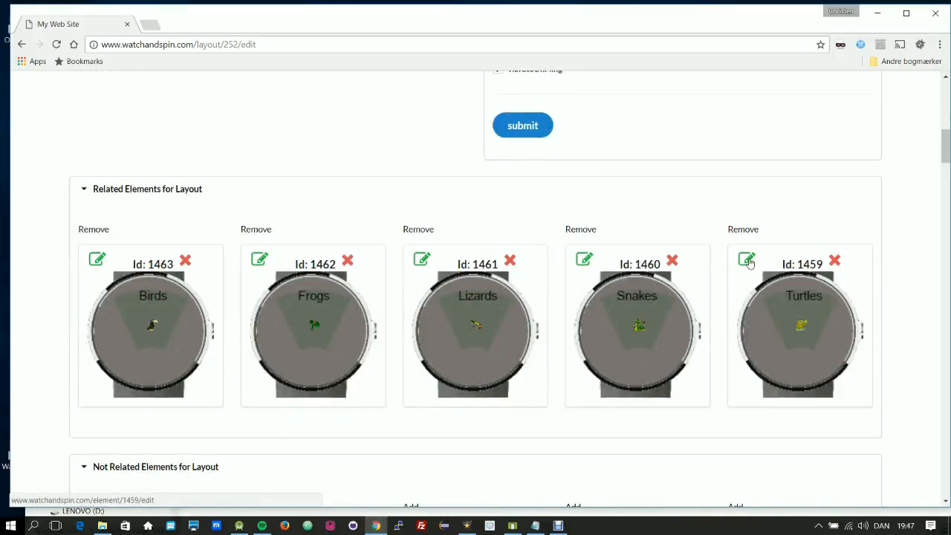
pyautogui.click(746, 261)
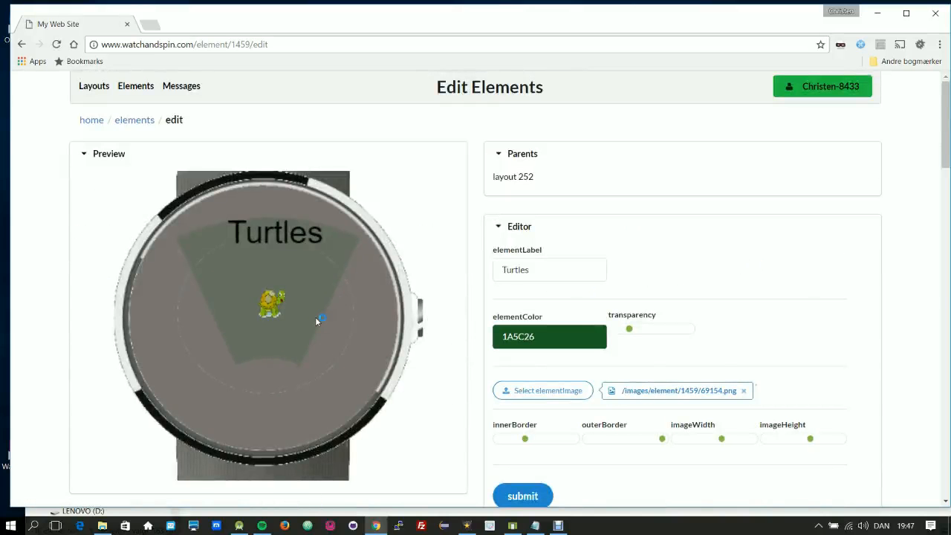
# Open the Turtles element's first related message, Id 3467, for editing
pyautogui.scroll(-6, 315, 316)
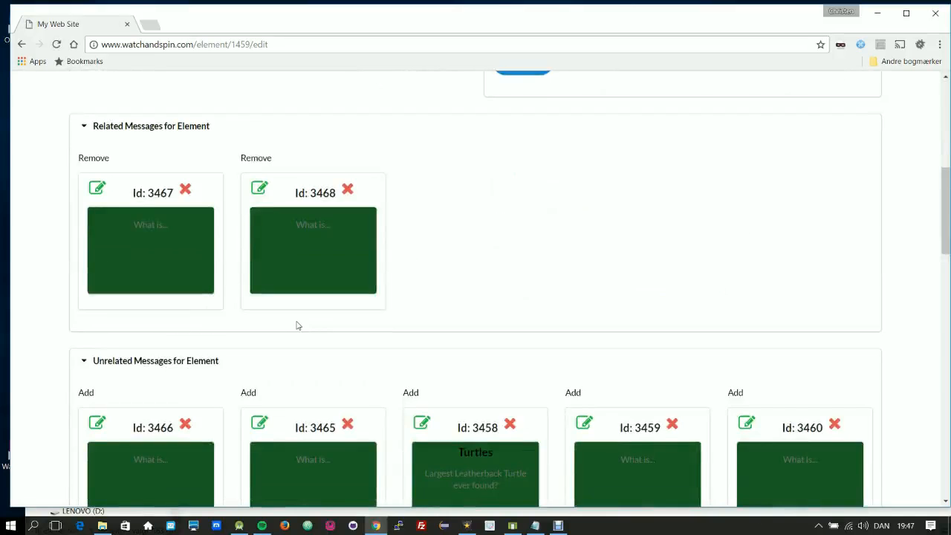
pyautogui.scroll(2, 300, 319)
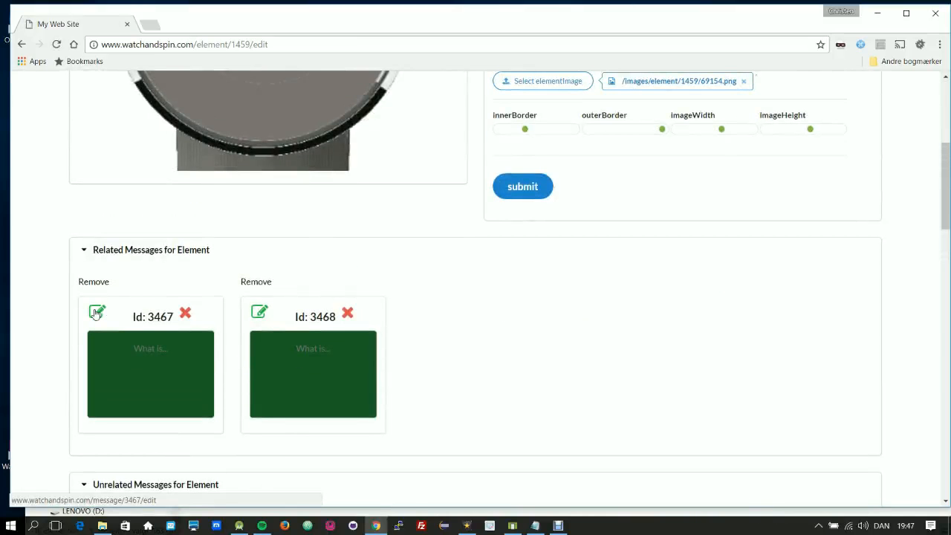
pyautogui.click(95, 314)
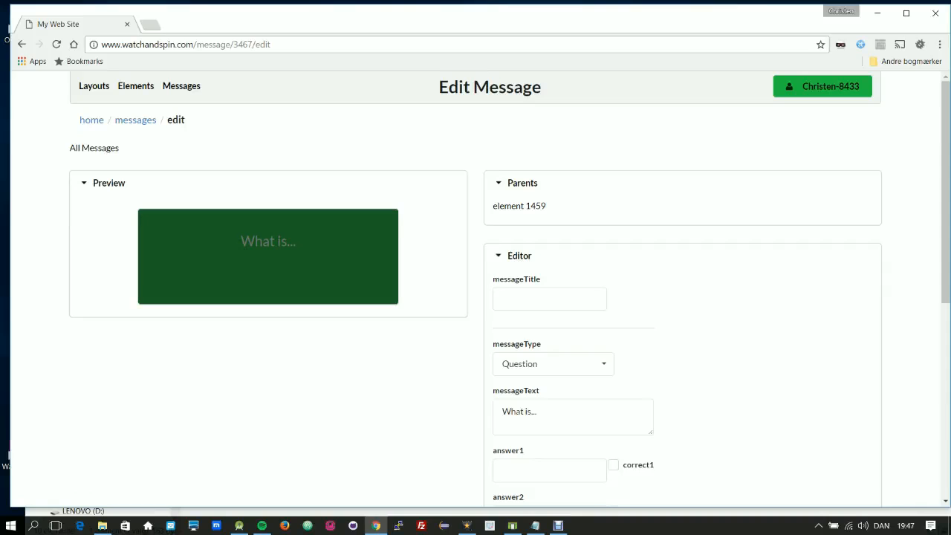
# Choose Question as the message type and activate the empty message title field
pyautogui.hotkey('alt', 'Tab')
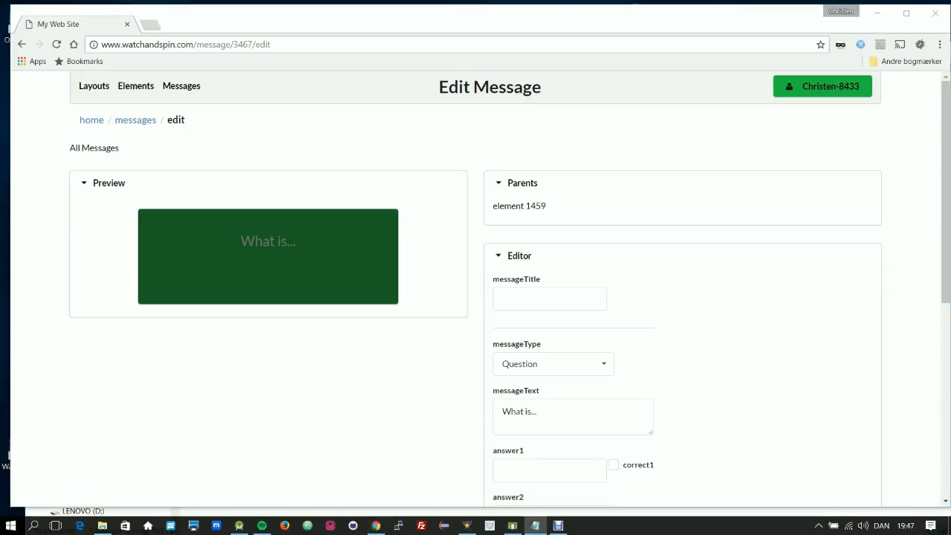
pyautogui.click(683, 337)
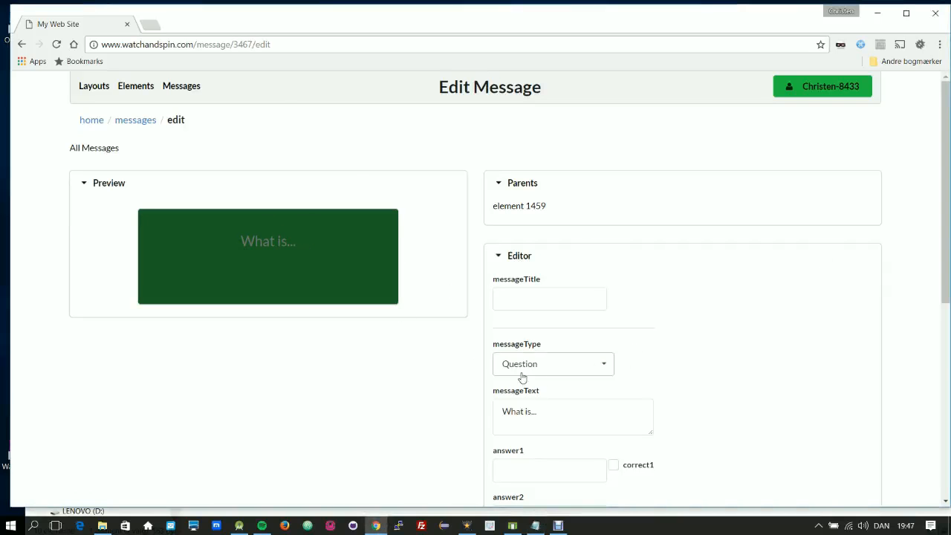
pyautogui.click(549, 364)
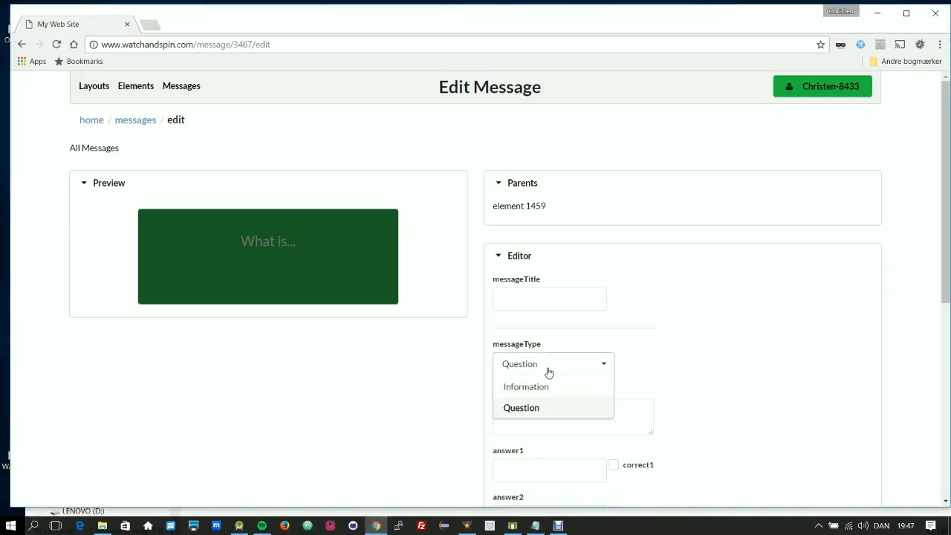
pyautogui.click(531, 405)
pyautogui.click(519, 300)
pyautogui.scroll(-1, 536, 391)
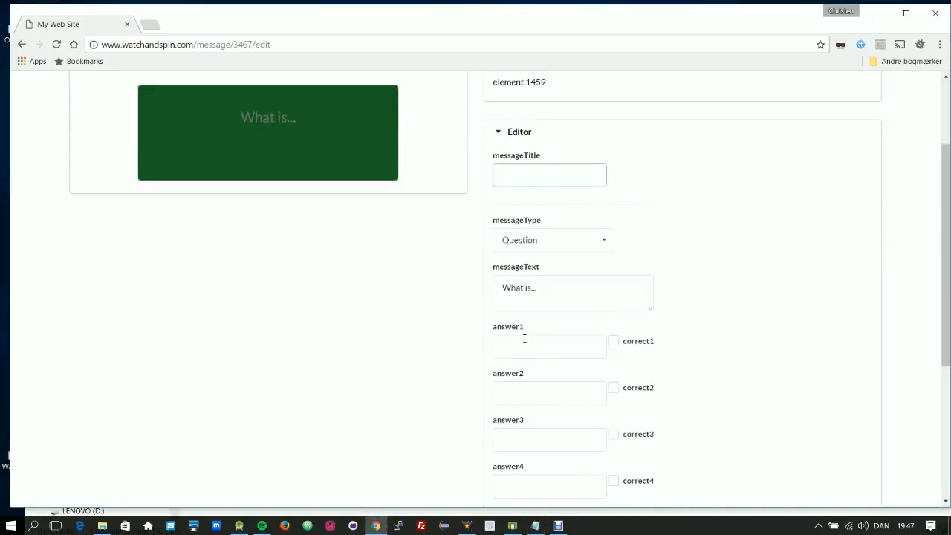
# Replace the message text with the question "How old can a turtle get?"
pyautogui.click(556, 290)
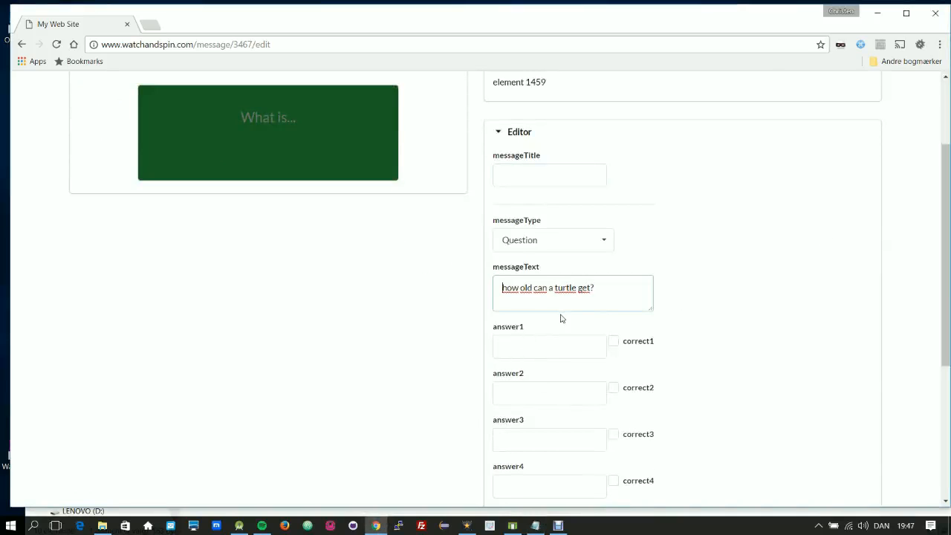
pyautogui.press('BackSpace')
pyautogui.write('H')
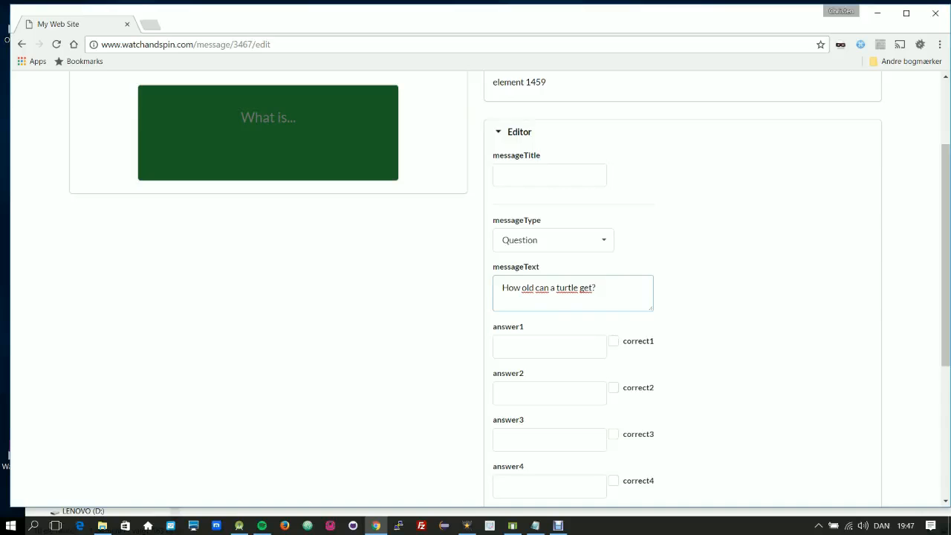
# Enter "Approx. 190 years" as answer3 and mark it as the correct answer
pyautogui.hotkey('alt', 'Tab')
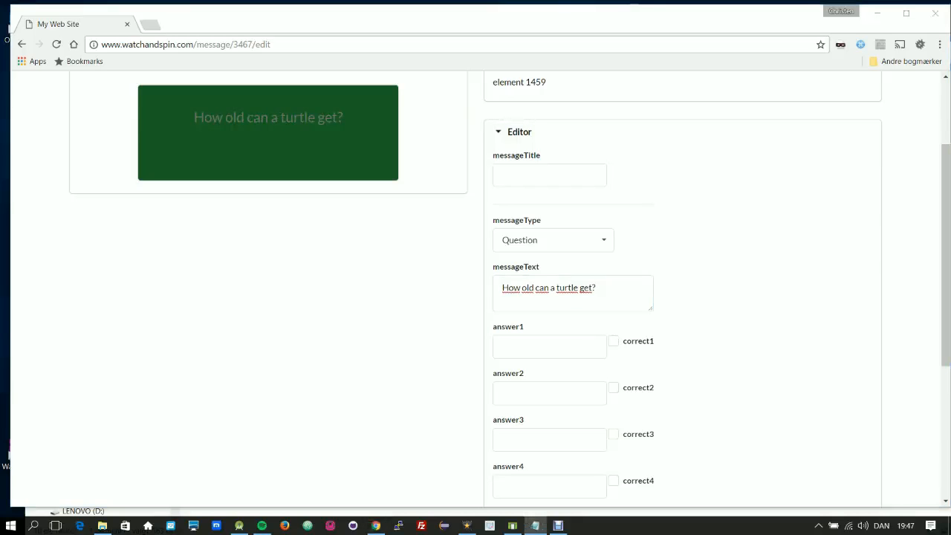
pyautogui.click(499, 442)
pyautogui.write('Approx.  190 years')
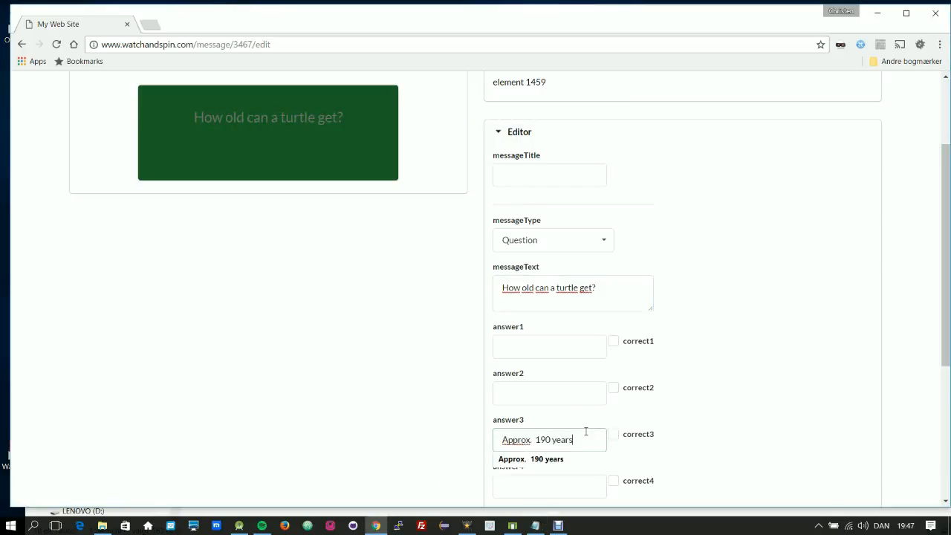
pyautogui.click(613, 434)
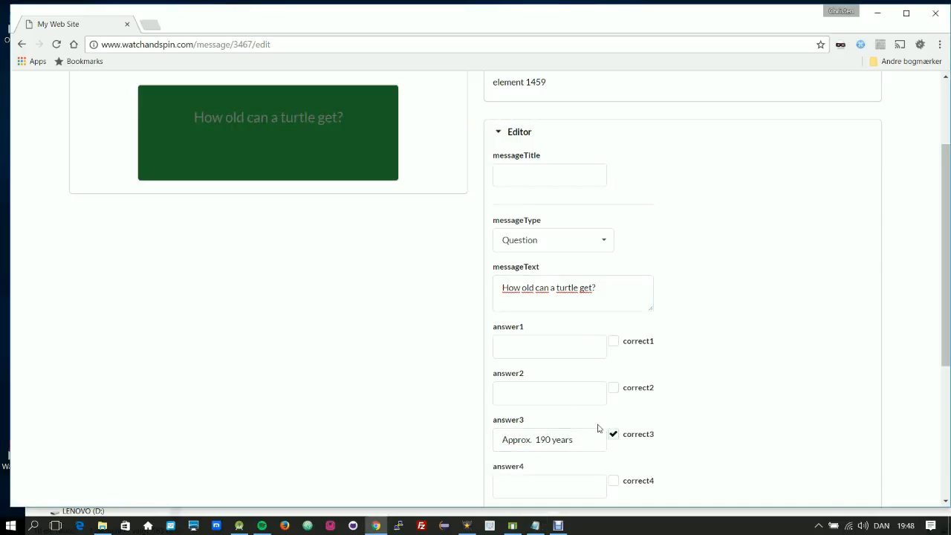
# Enter "Approx. 150 years" as answer2 and "Approx. 80 years" as answer1
pyautogui.click(532, 396)
pyautogui.write('Approx.  190 years')
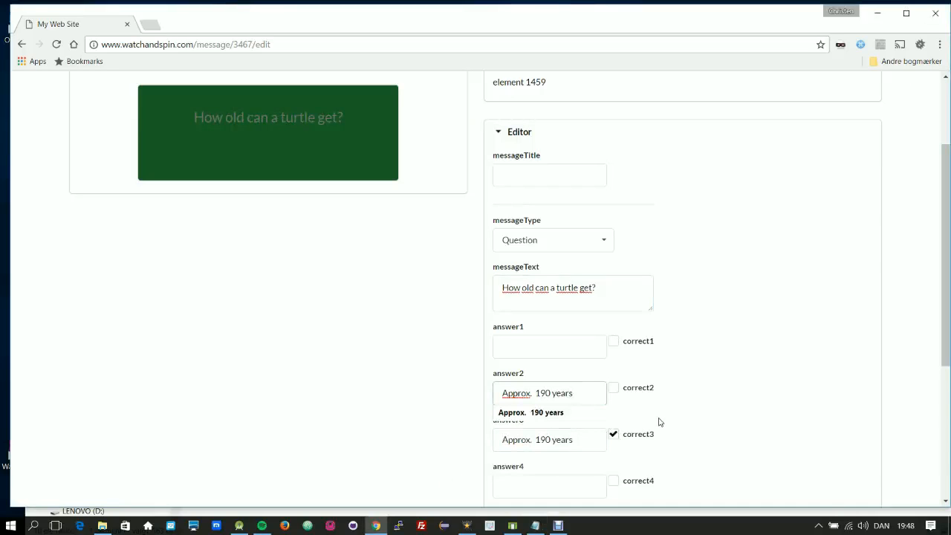
pyautogui.press('BackSpace')
pyautogui.write('5')
pyautogui.click(525, 349)
pyautogui.write('Approx.  190 years')
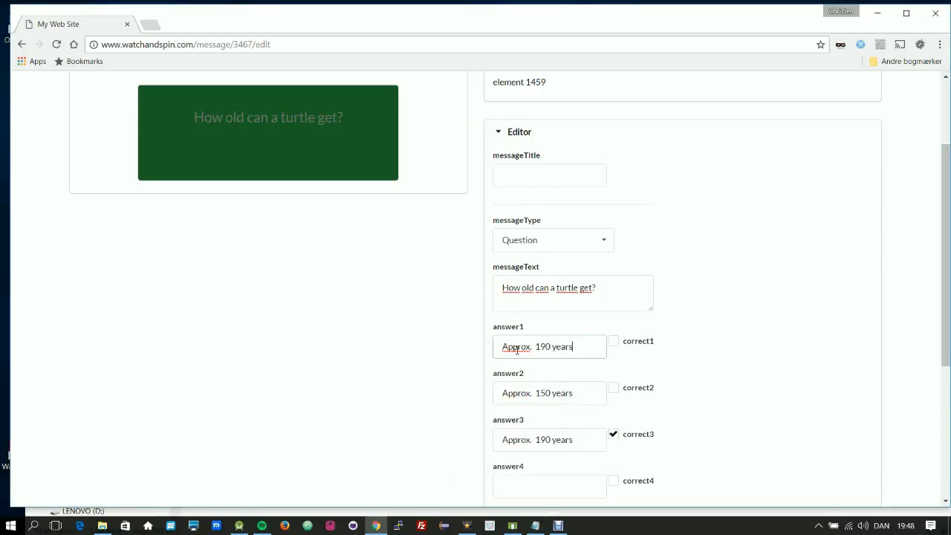
pyautogui.press('BackSpace')
pyautogui.press('BackSpace')
pyautogui.write('8')
# Enter "Approx. 250 years" as answer4 of the turtle age question
pyautogui.click(559, 483)
pyautogui.write('Approx.  190 years')
pyautogui.click(544, 485)
pyautogui.press('BackSpace')
pyautogui.press('BackSpace')
pyautogui.write('25')
pyautogui.click(736, 426)
pyautogui.scroll(-1, 674, 426)
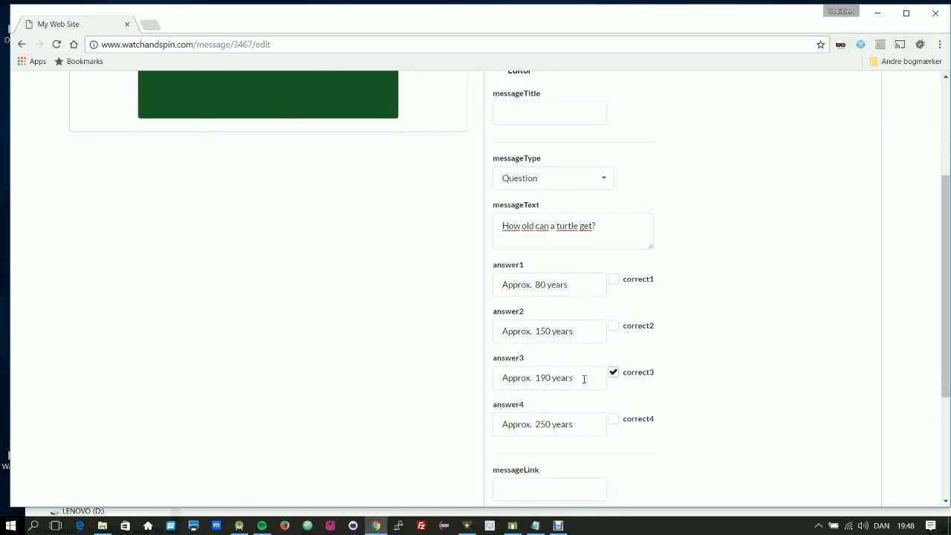
# Title the message "Turtles" and copy that title for reuse
pyautogui.scroll(1, 589, 364)
pyautogui.scroll(2, 475, 292)
pyautogui.click(522, 296)
pyautogui.write('Turtles')
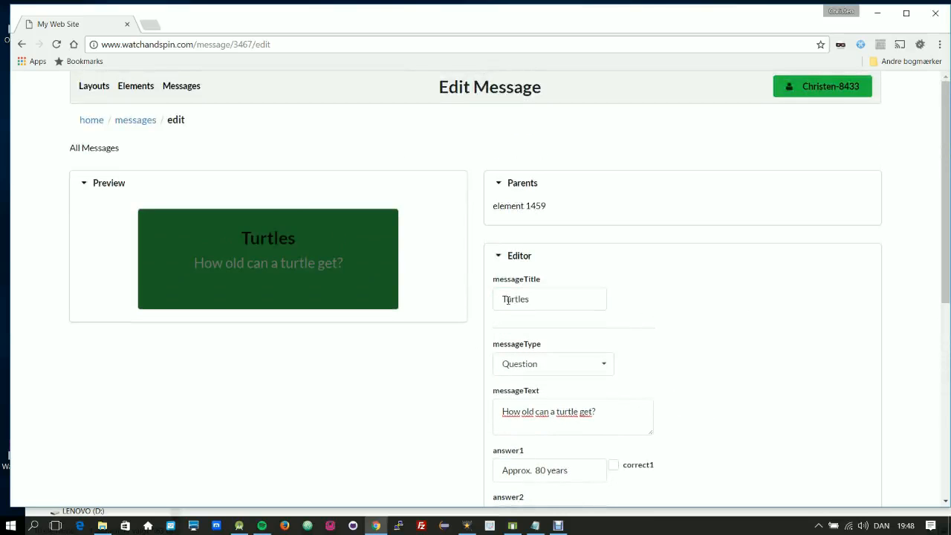
pyautogui.doubleClick(511, 299)
pyautogui.hotkey('ctrl', 'c')
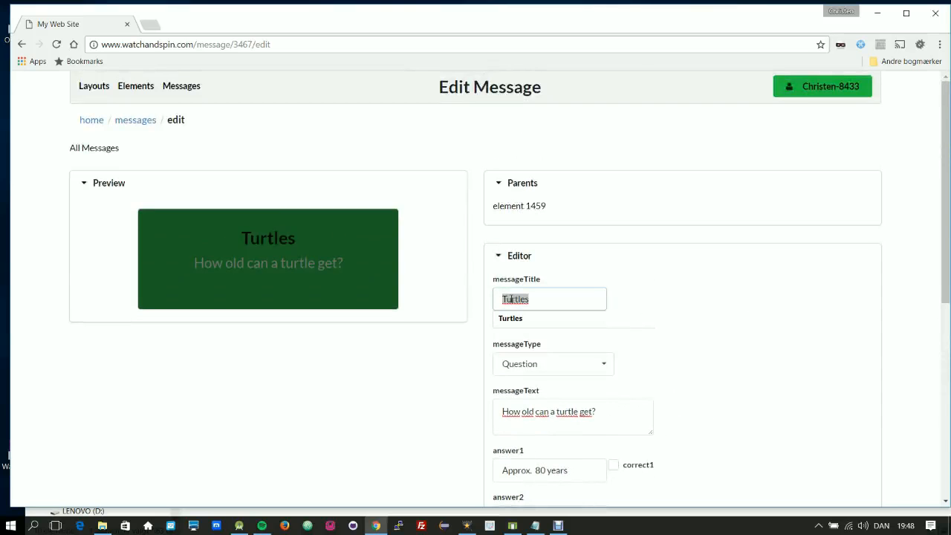
# Submit the message and open parent element 1459's other related message, Id 3468, for editing
pyautogui.scroll(-4, 512, 299)
pyautogui.click(524, 493)
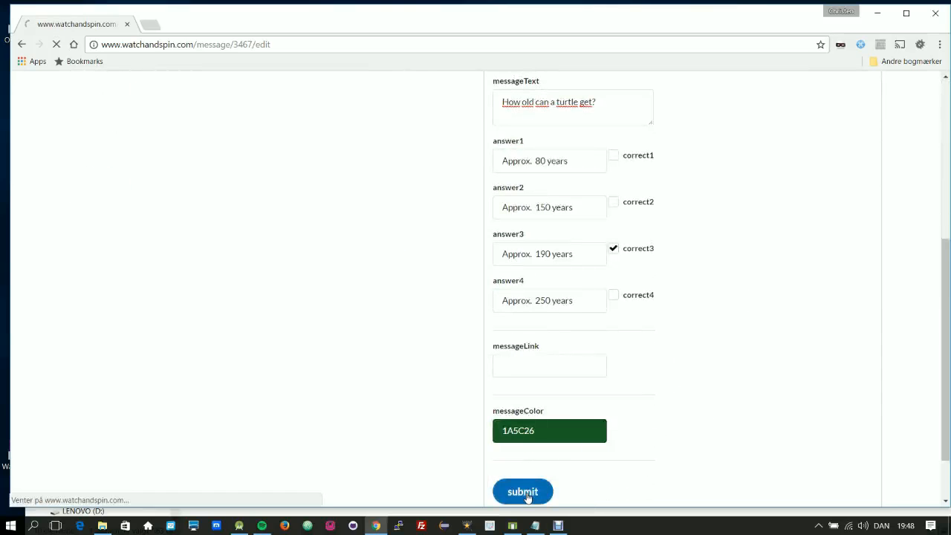
pyautogui.click(529, 212)
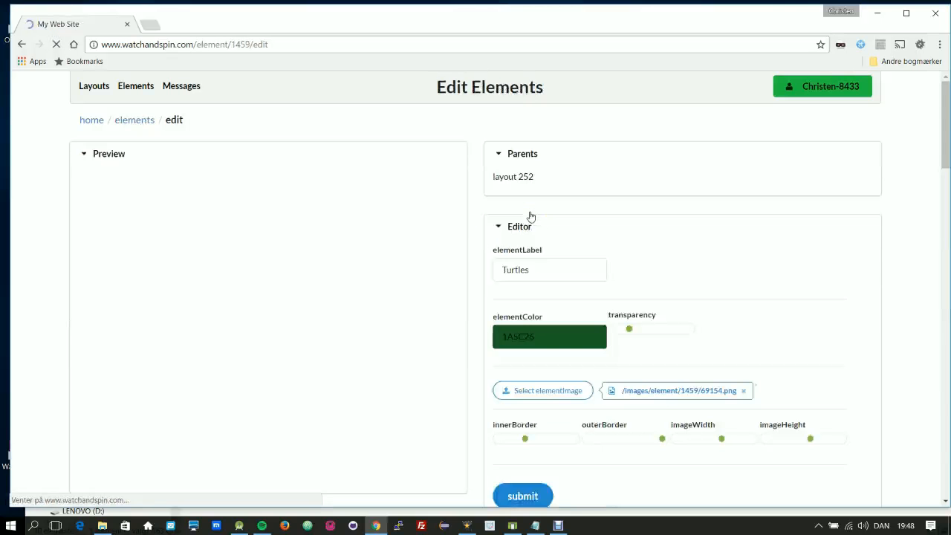
pyautogui.scroll(-6, 270, 317)
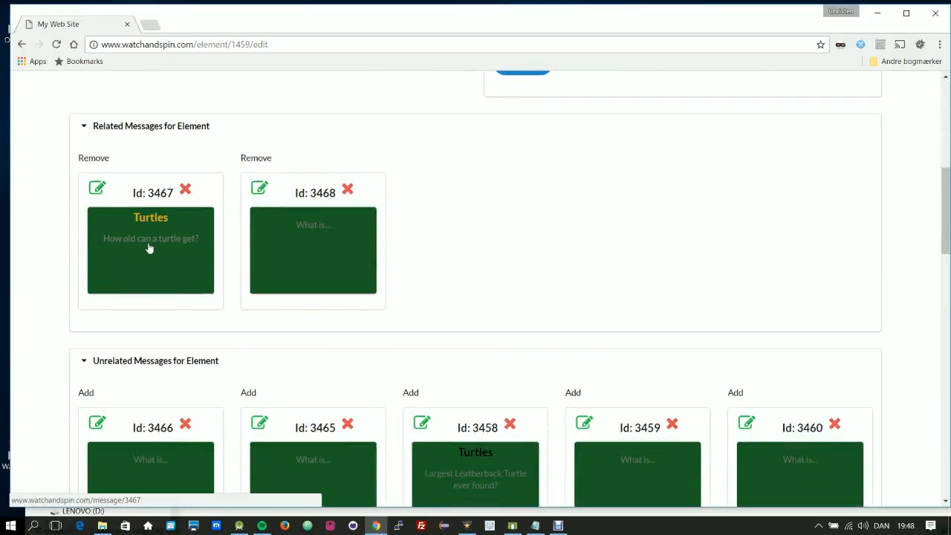
pyautogui.click(258, 191)
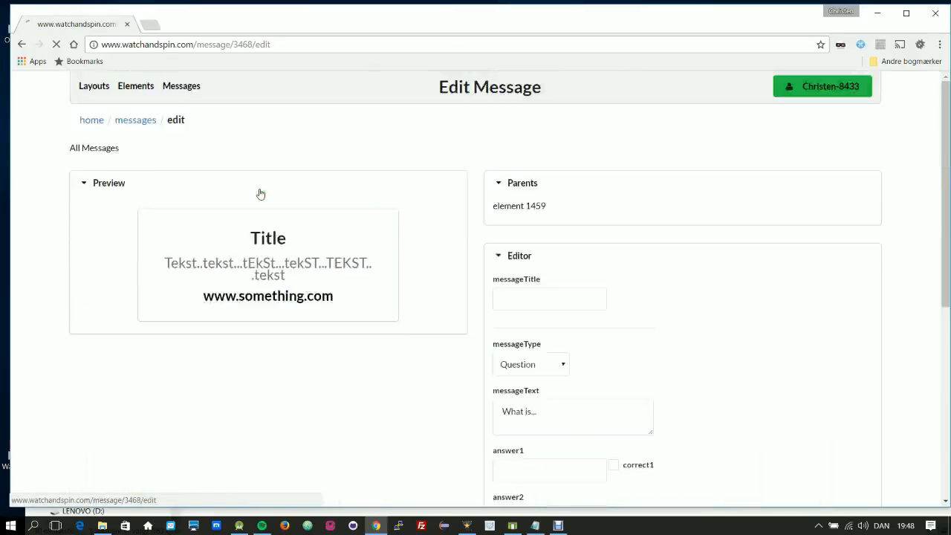
# Title the message "Turtles" and set its text to "Largest Leatherback Turtle ever found?"
pyautogui.click(542, 296)
pyautogui.hotkey('ctrl', 'v')
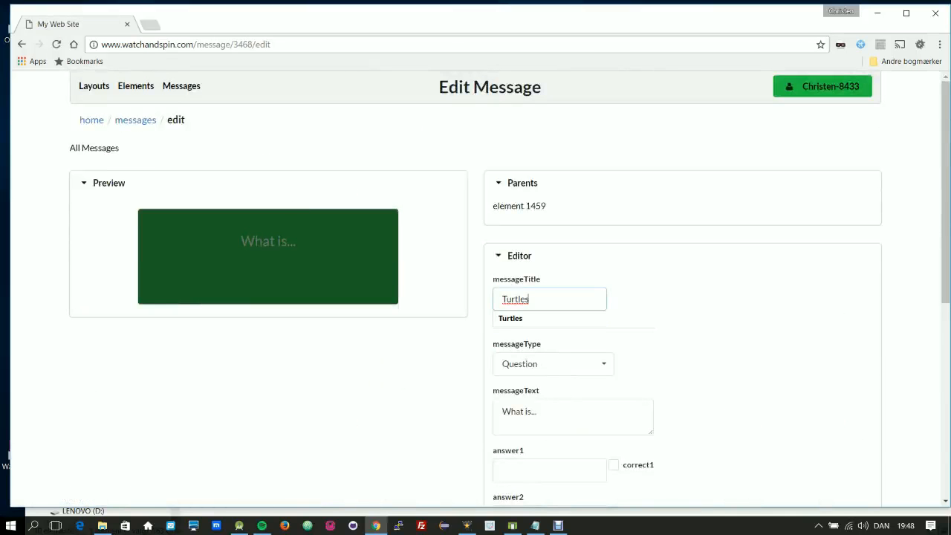
pyautogui.hotkey('alt', 'Tab')
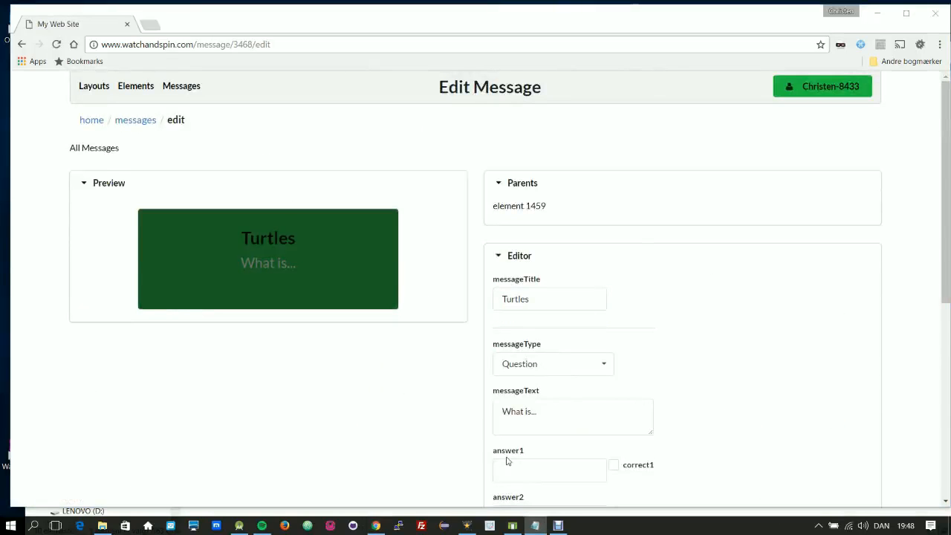
pyautogui.moveTo(537, 411); pyautogui.dragTo(500, 409)
pyautogui.scroll(-2, 598, 383)
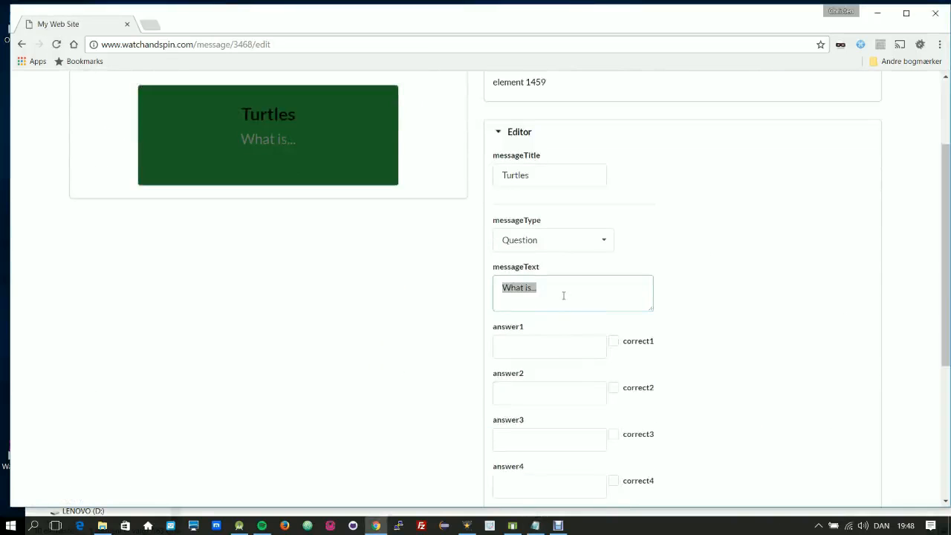
pyautogui.write('Largest Leatherback Turtle ever found?')
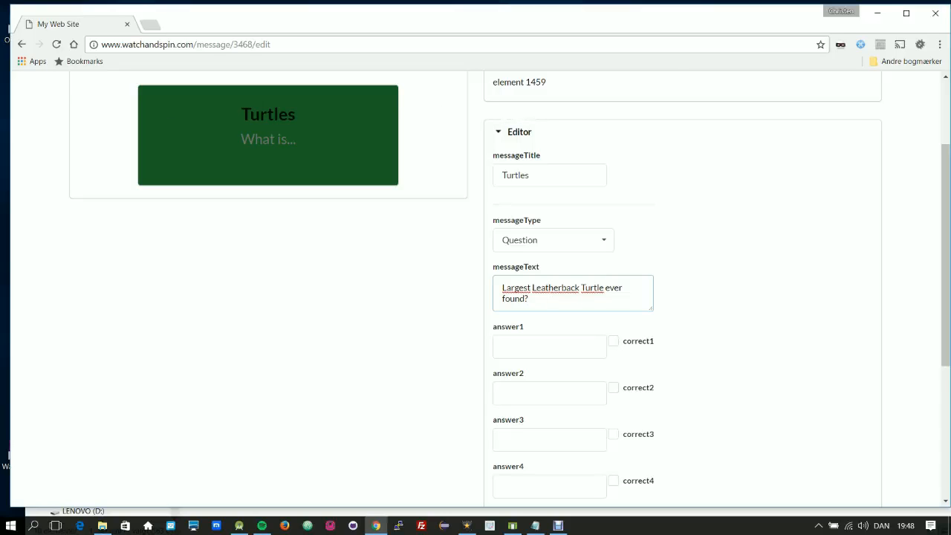
# Enter "A weight of 916 KG" as answer4 and "A weight of 716 KG" as answer3
pyautogui.hotkey('alt', 'Tab')
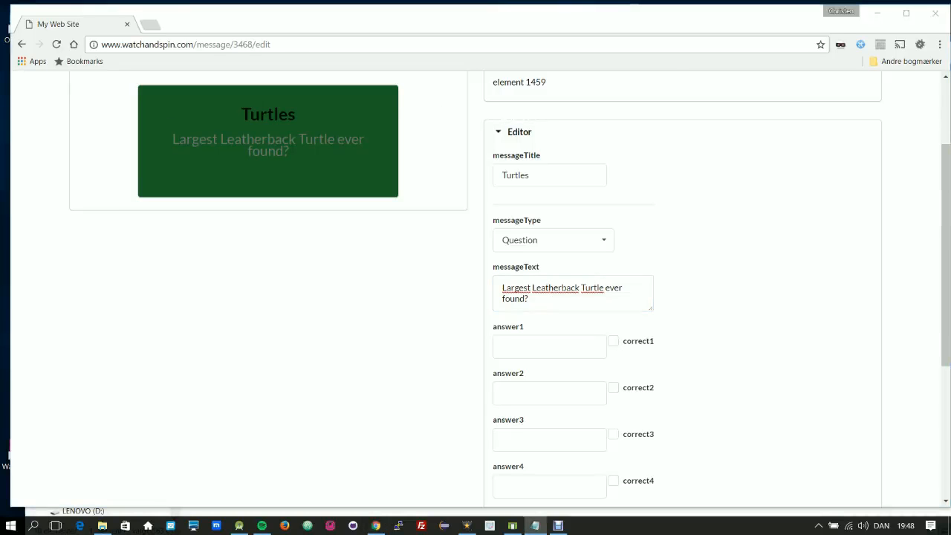
pyautogui.click(503, 483)
pyautogui.write('A weight of 916 KG')
pyautogui.scroll(-2, 503, 483)
pyautogui.click(531, 320)
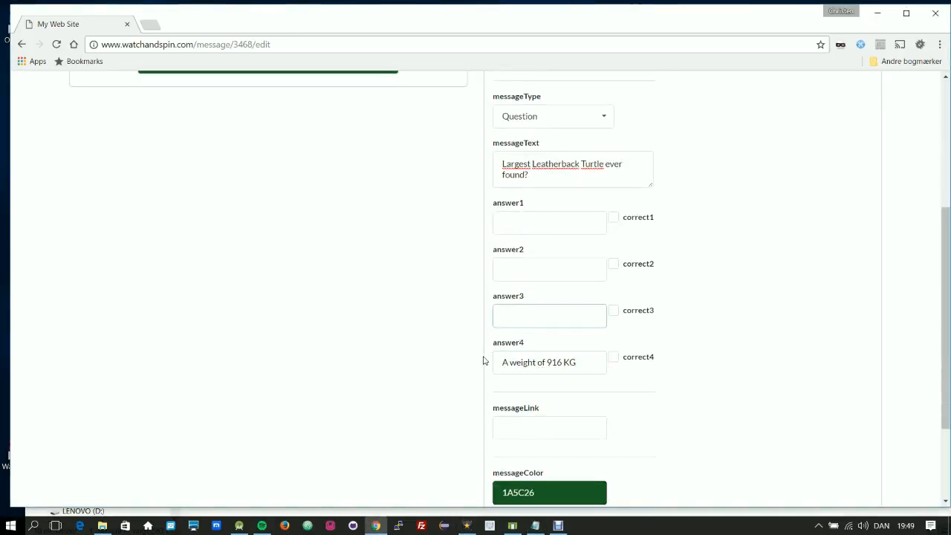
pyautogui.write('A weight of 916 KG')
pyautogui.press('BackSpace')
pyautogui.write('7')
# Enter "A weight of 516 KG" as answer2 and "A weight of 414 KG" as answer1
pyautogui.click(507, 268)
pyautogui.write('A weight of 716 KG')
pyautogui.click(551, 269)
pyautogui.press('BackSpace')
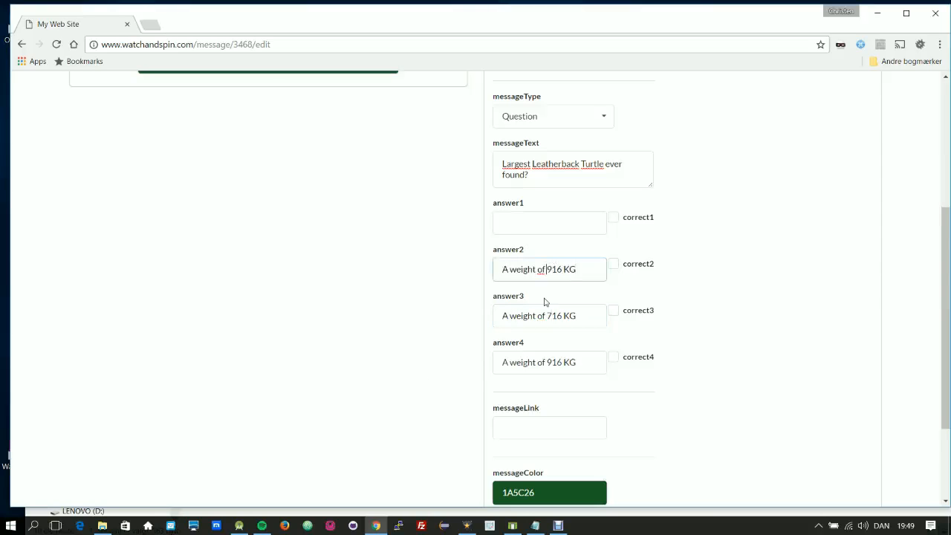
pyautogui.write('5')
pyautogui.click(539, 223)
pyautogui.write('A weight of 916 KG')
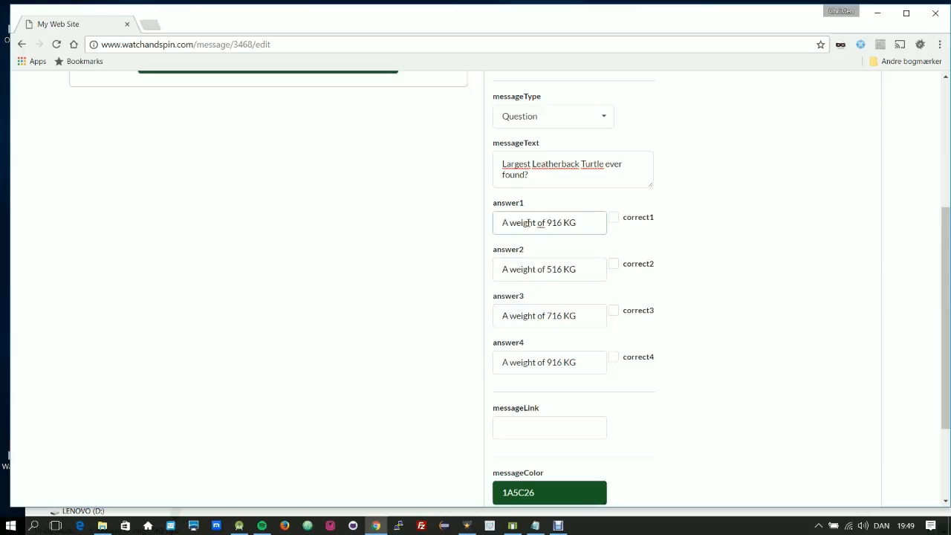
pyautogui.press('BackSpace')
pyautogui.write('4')
pyautogui.press('BackSpace')
pyautogui.write('414')
# Change the weight in answer2 to 515 KG and in answer3 to 710 KG
pyautogui.click(565, 269)
pyautogui.press('BackSpace')
pyautogui.write('5')
pyautogui.click(563, 316)
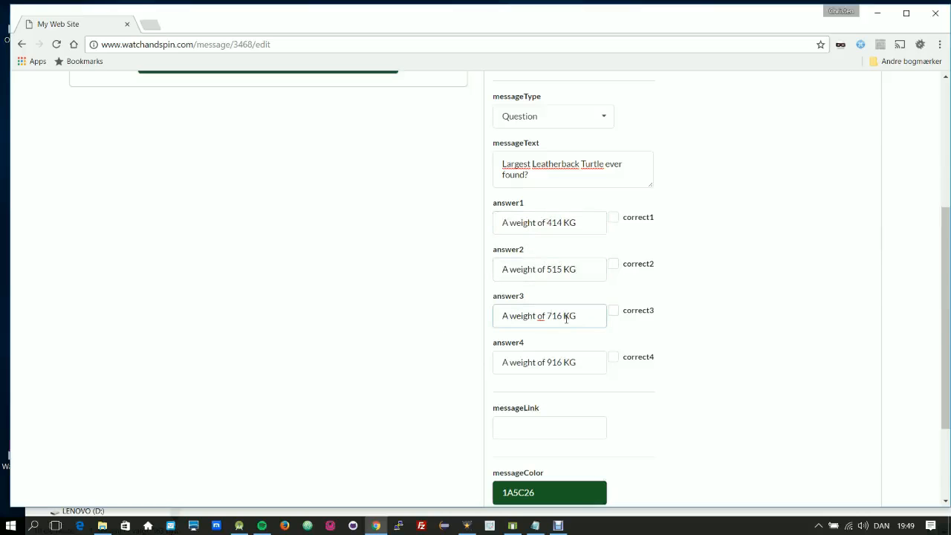
pyautogui.press('BackSpace')
pyautogui.write('0')
pyautogui.click(767, 313)
# Submit the leatherback turtle message and return through parent element 1459 to layout 252
pyautogui.scroll(2, 542, 465)
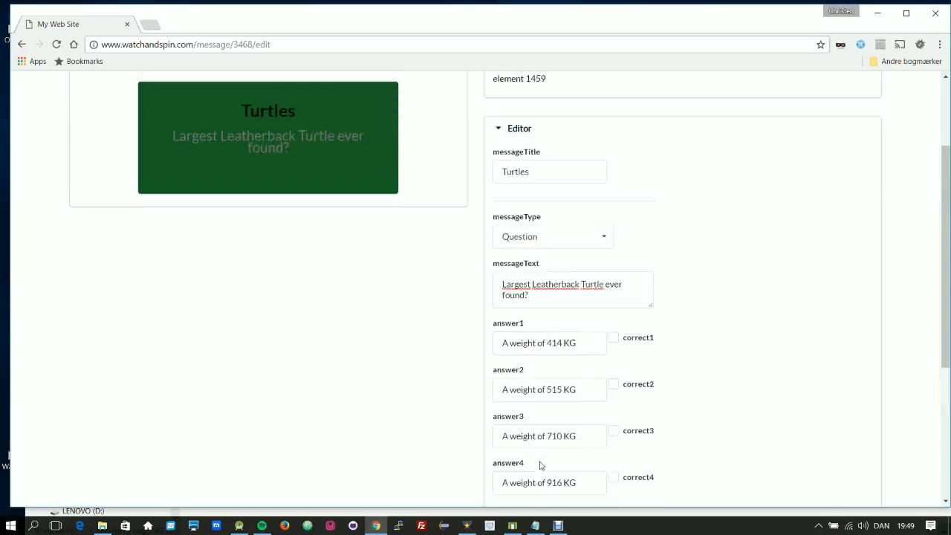
pyautogui.scroll(-3, 539, 461)
pyautogui.click(523, 491)
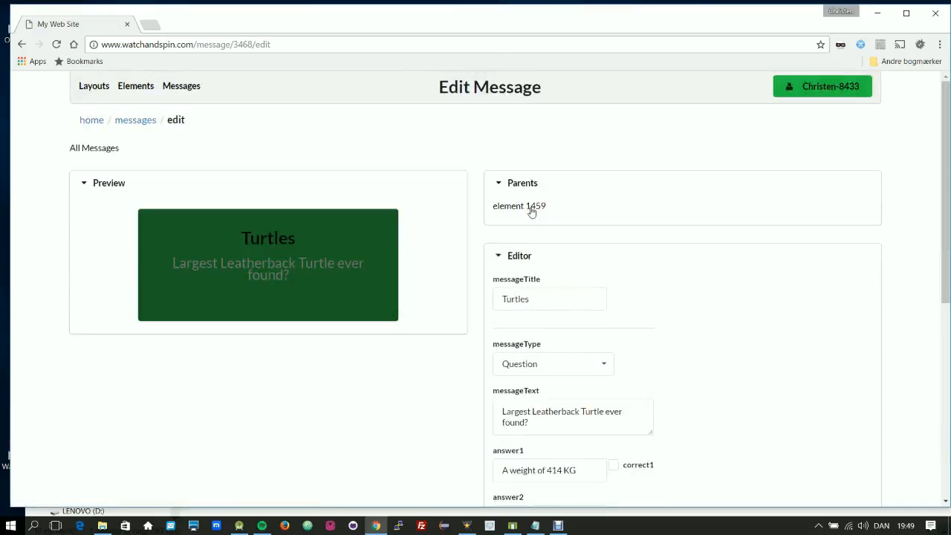
pyautogui.click(531, 207)
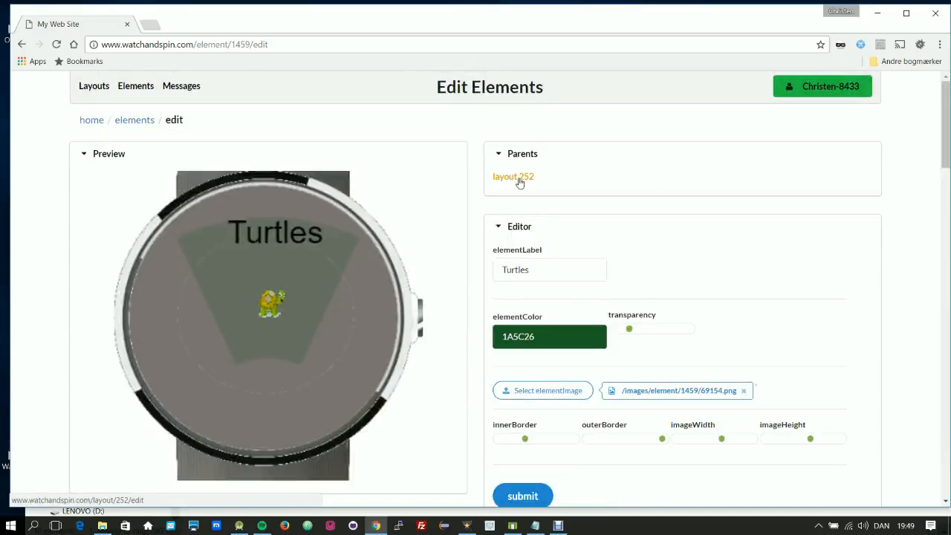
pyautogui.click(519, 181)
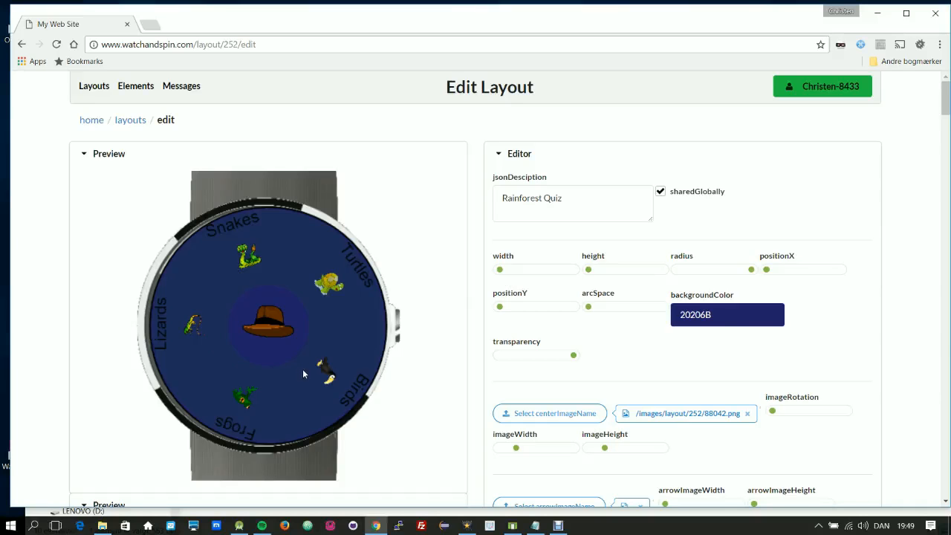
pyautogui.scroll(-1, 433, 348)
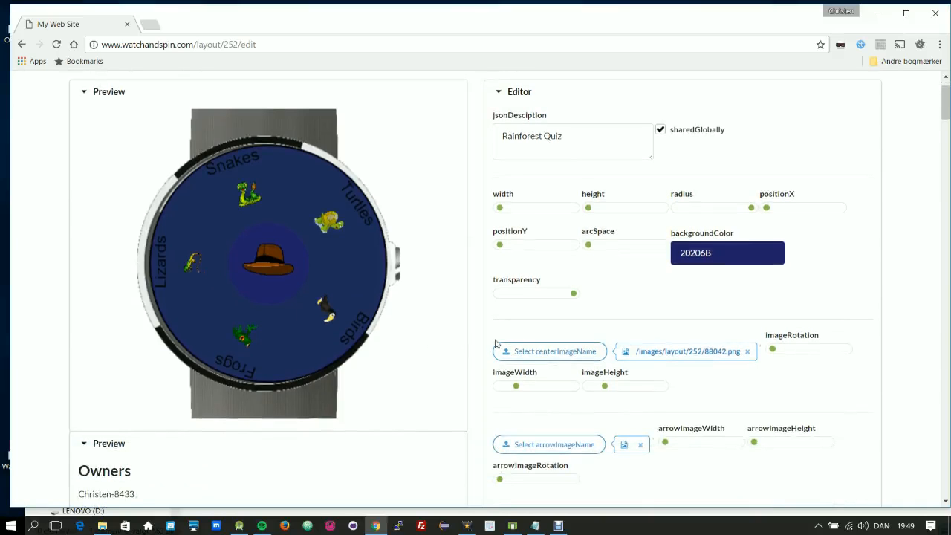
# Switch to the Android Emulator, place it over the layout preview, and open Rainforest Quiz from the shared designs
pyautogui.click(514, 526)
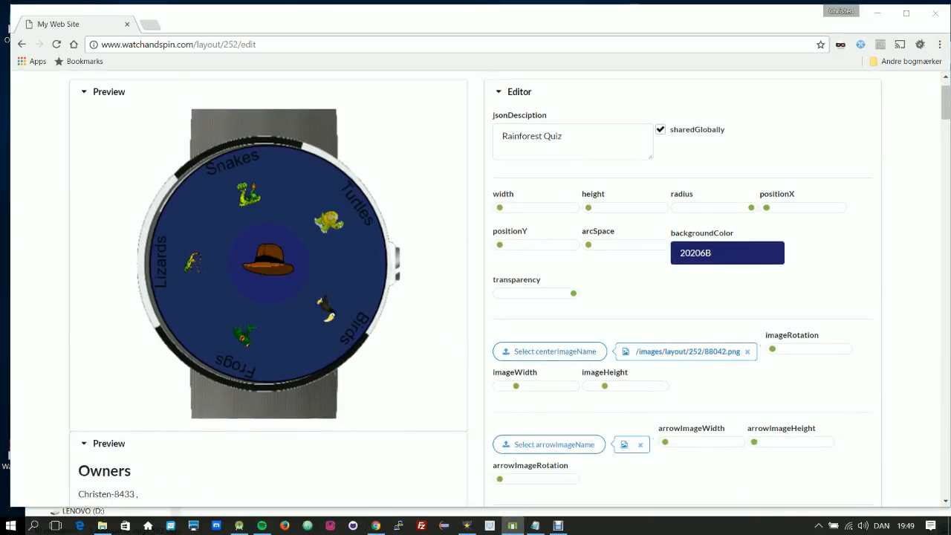
pyautogui.moveTo(799, 161); pyautogui.dragTo(261, 111)
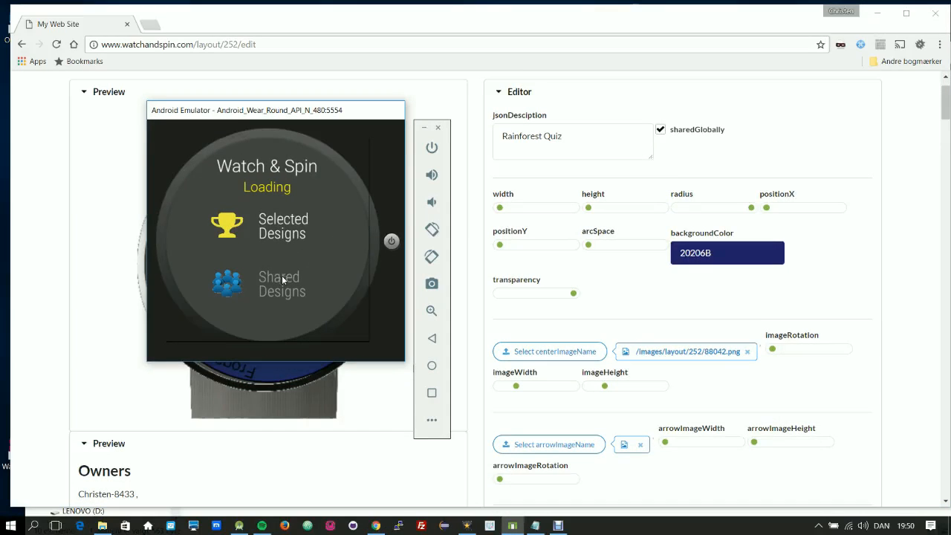
pyautogui.moveTo(284, 274); pyautogui.dragTo(287, 224)
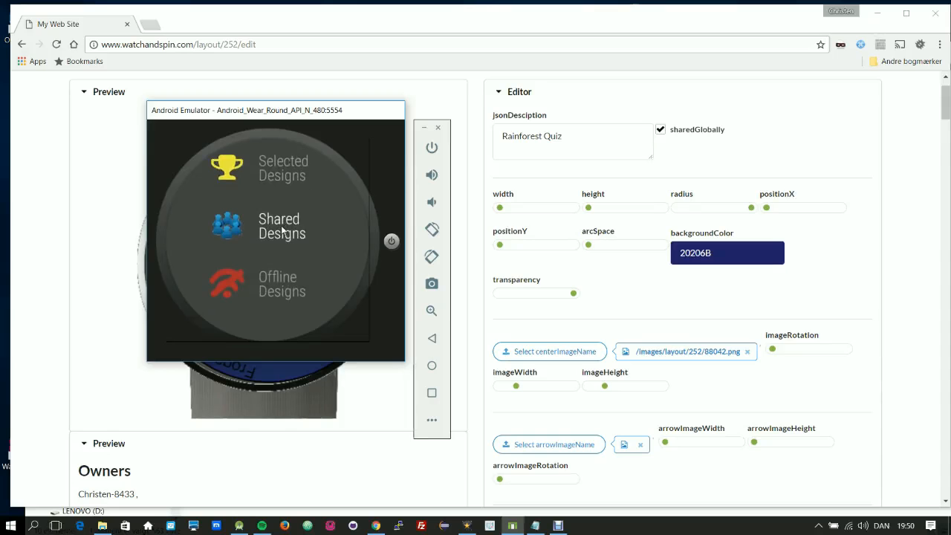
pyautogui.click(282, 227)
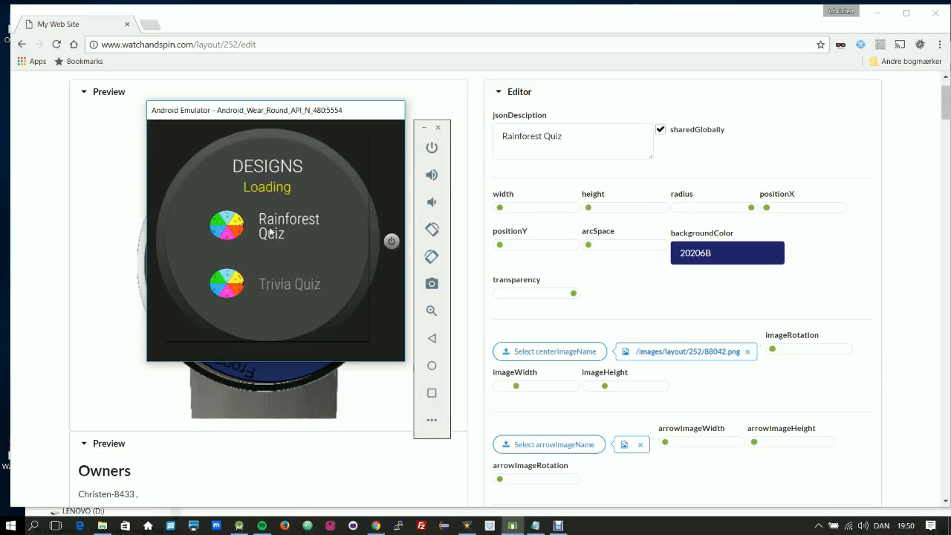
pyautogui.click(271, 231)
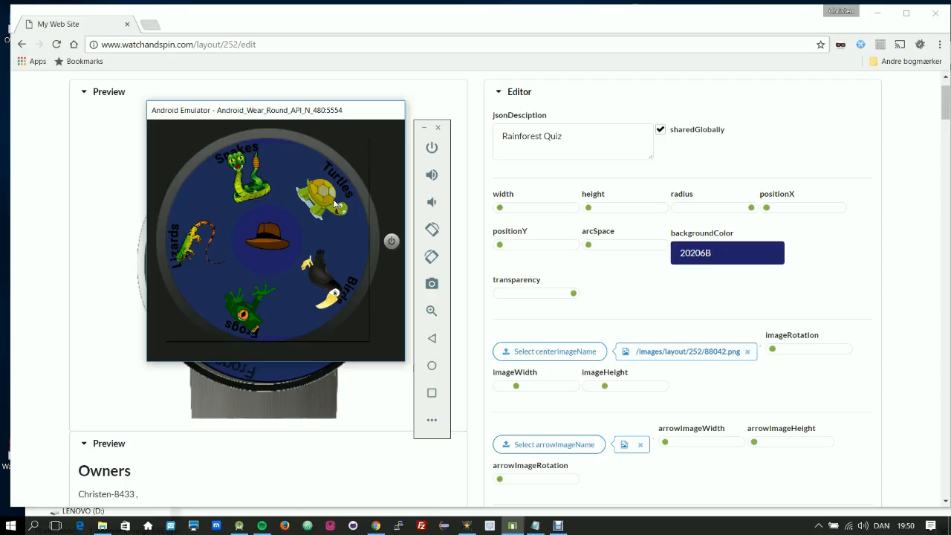
# Spin the wheel to bring up the turtle age question and answer it with "Approx. 190 years"
pyautogui.moveTo(336, 211); pyautogui.dragTo(317, 298)
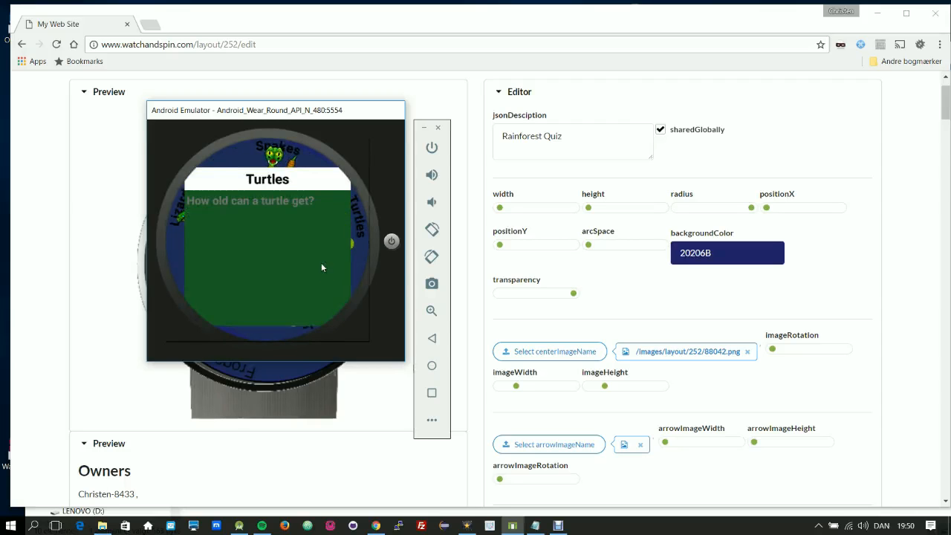
pyautogui.click(275, 254)
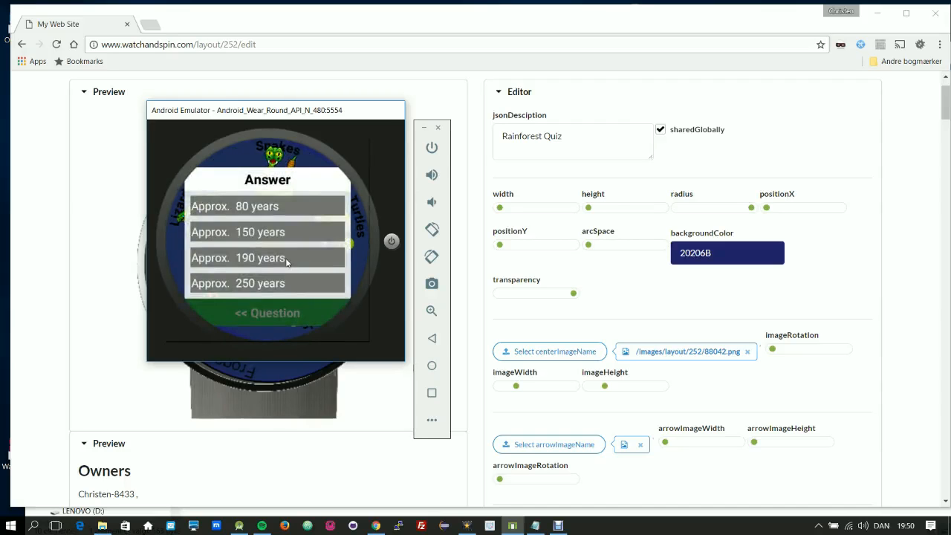
pyautogui.click(285, 260)
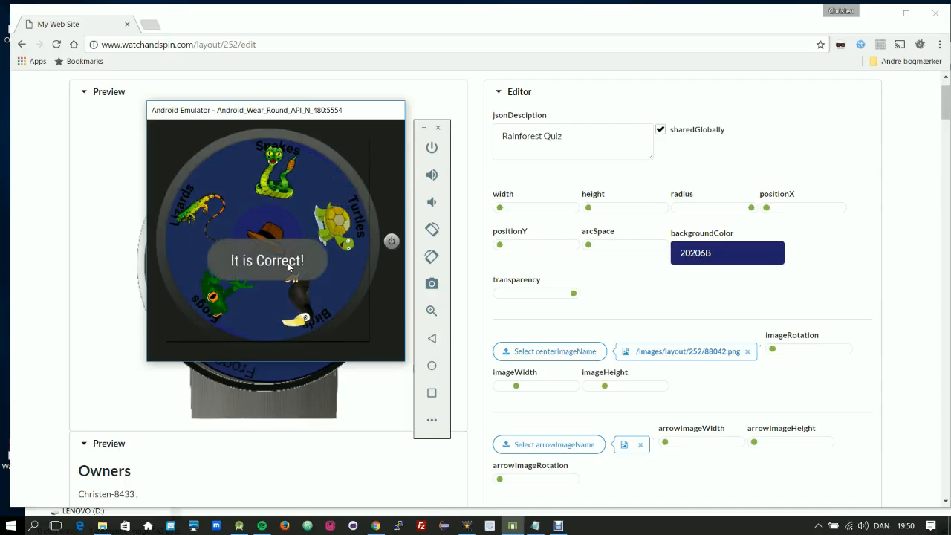
# Bring up the Turtles question on the largest leatherback turtle and answer "A weight of 916 KG"
pyautogui.click(341, 221)
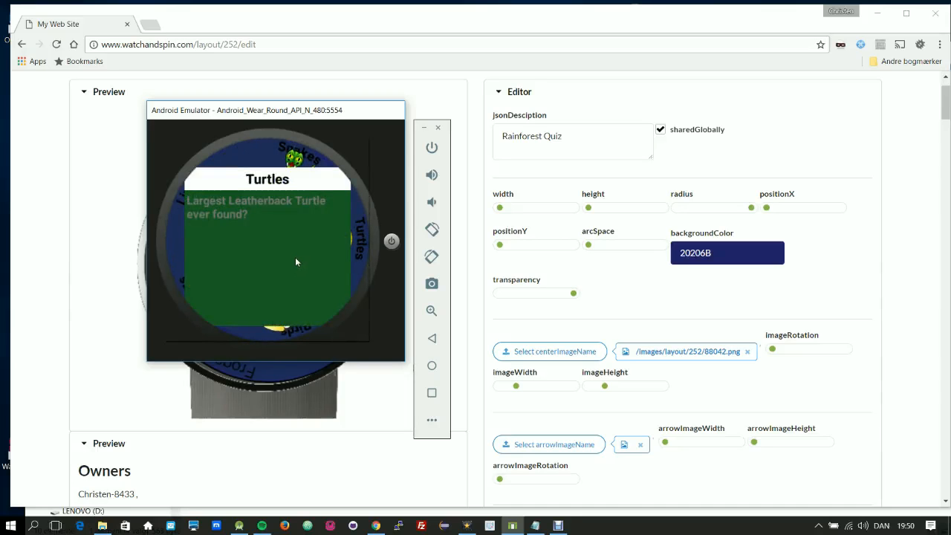
pyautogui.click(295, 262)
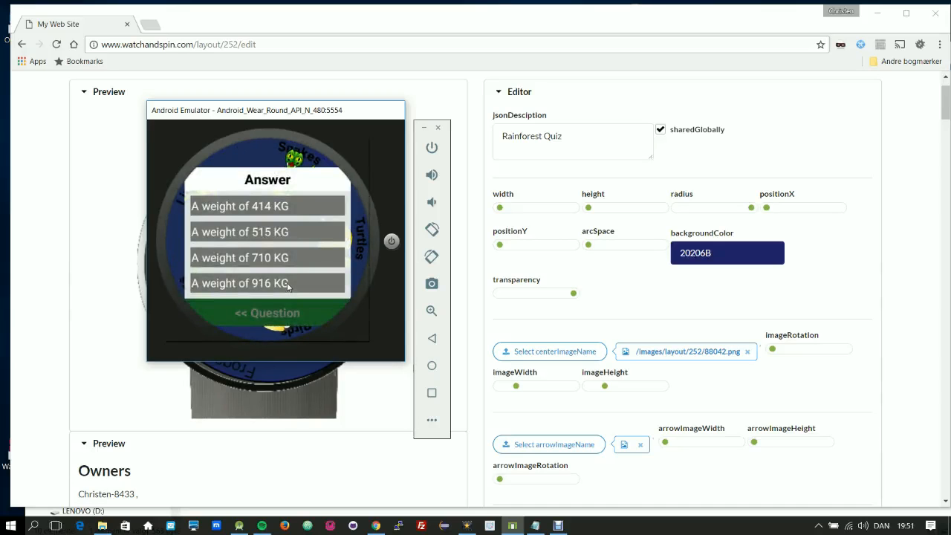
pyautogui.click(288, 284)
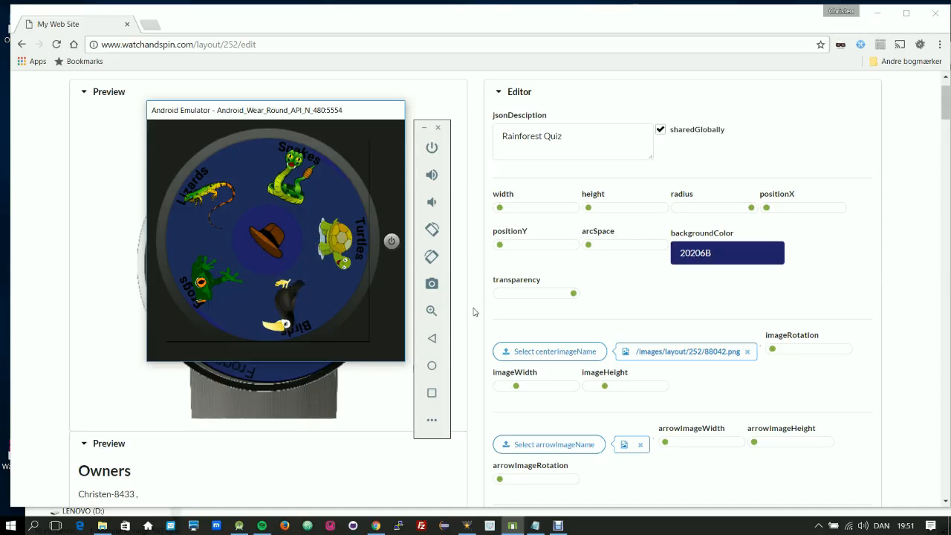
# Switch back to the browser and open leatherback turtle message 3468 of Turtles element 1459 for editing
pyautogui.click(475, 311)
pyautogui.scroll(-3, 291, 311)
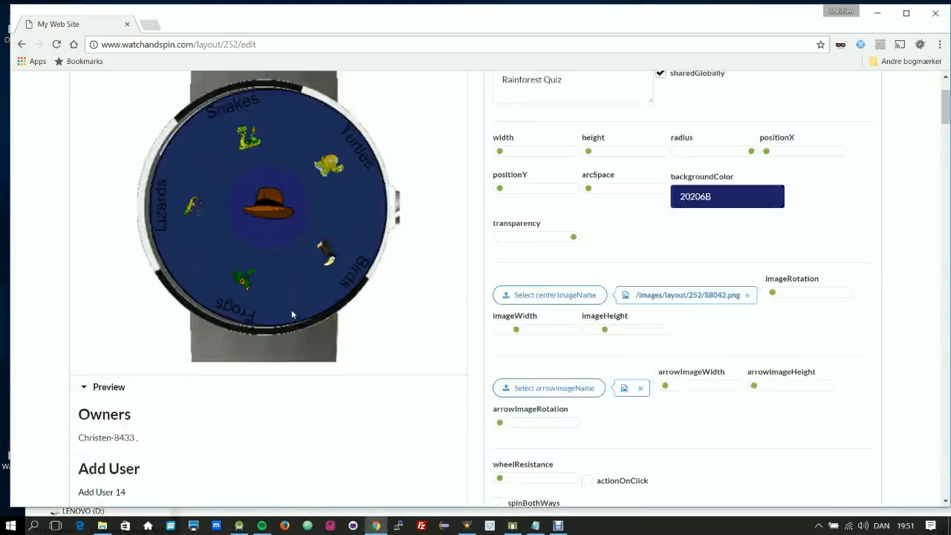
pyautogui.scroll(-4, 292, 313)
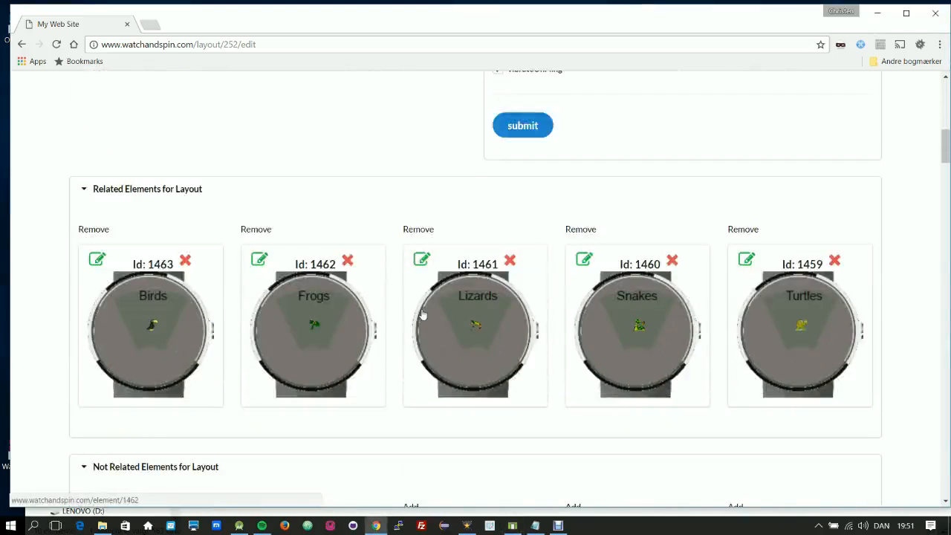
pyautogui.click(745, 263)
pyautogui.scroll(-3, 488, 304)
pyautogui.scroll(2, 482, 303)
pyautogui.scroll(-2, 484, 303)
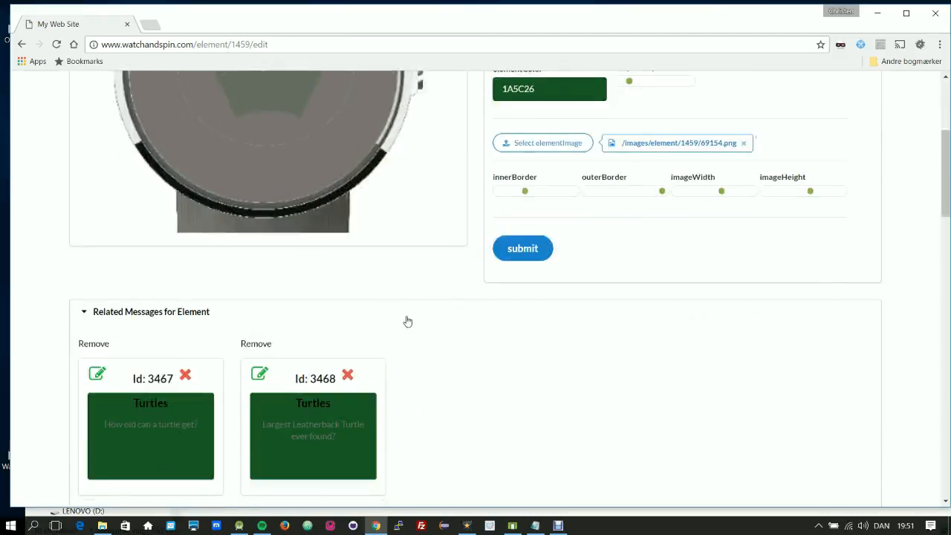
pyautogui.click(264, 377)
pyautogui.scroll(-5, 456, 270)
pyautogui.scroll(2, 456, 275)
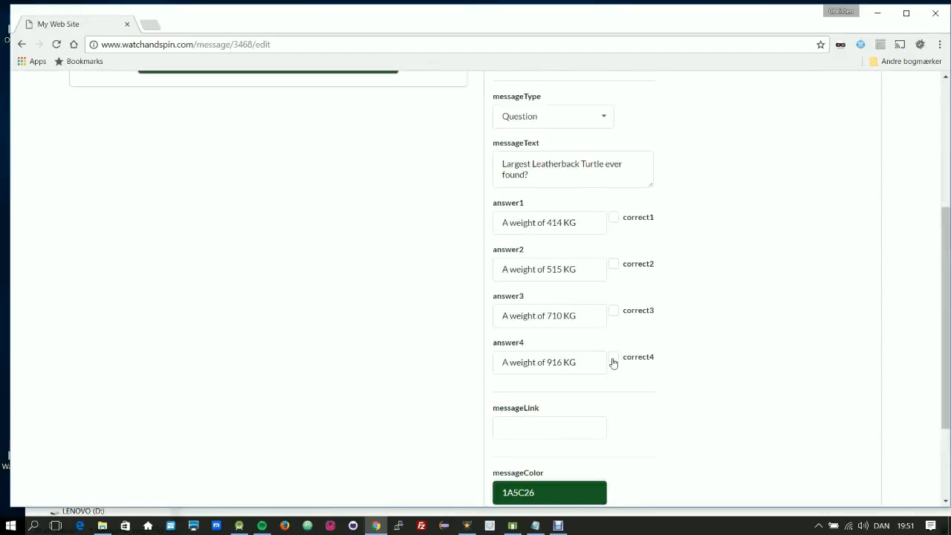
# Mark answer4 as the correct answer, submit the message, and open the overview of all layouts
pyautogui.click(612, 362)
pyautogui.scroll(-2, 513, 403)
pyautogui.click(524, 424)
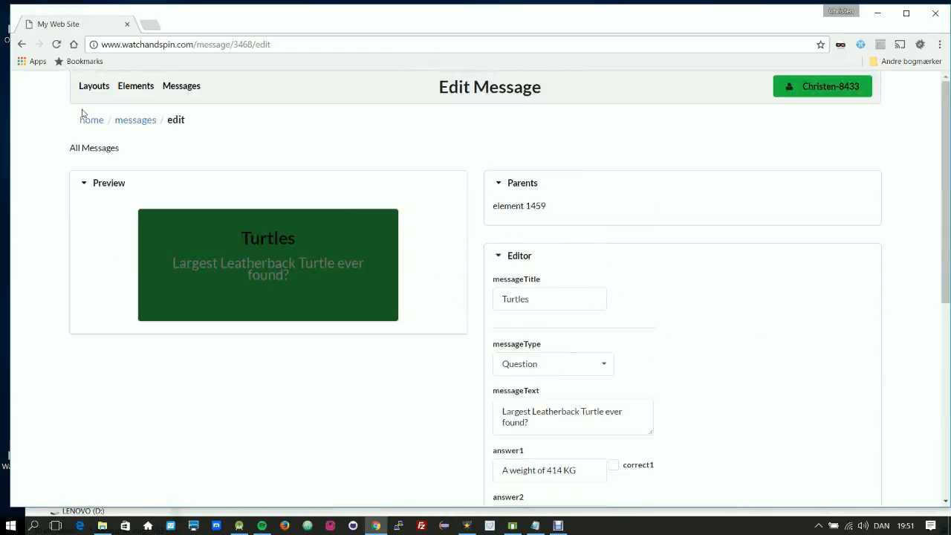
pyautogui.click(96, 89)
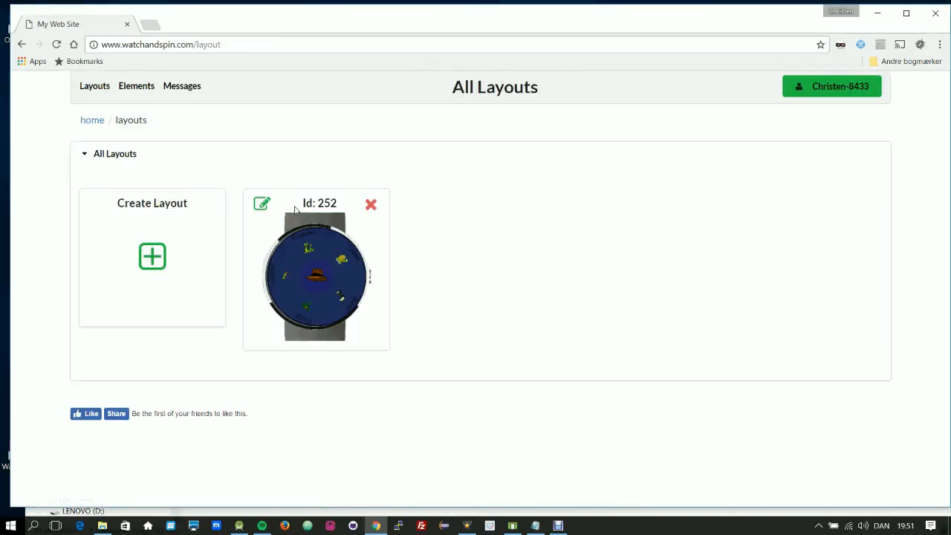